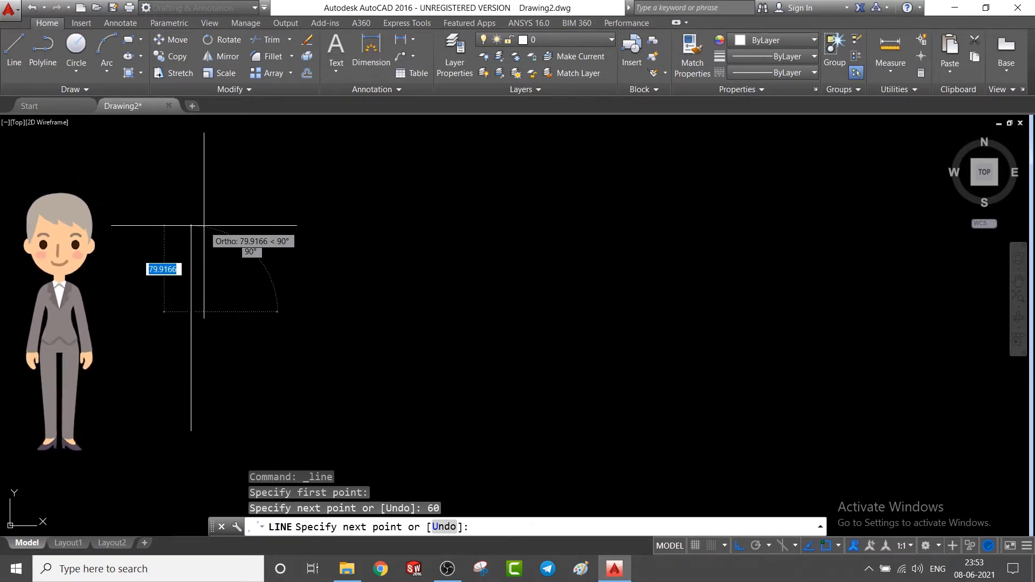
# Continue the line chain with a 50-unit segment upward and 70, 100 and 70-unit segments to the right, ending the line there
pyautogui.write('50')
pyautogui.press('Return')
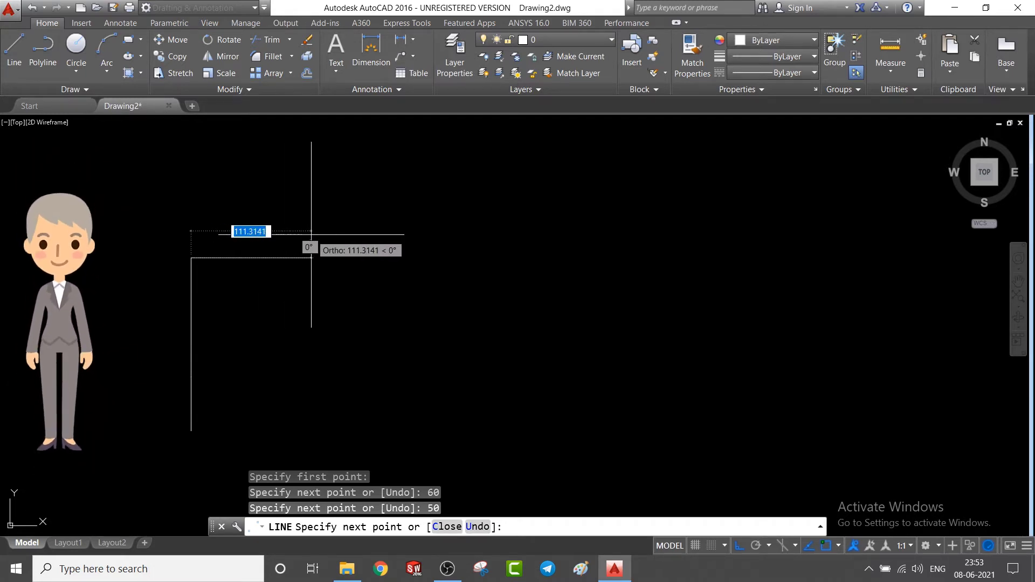
pyautogui.press('Return')
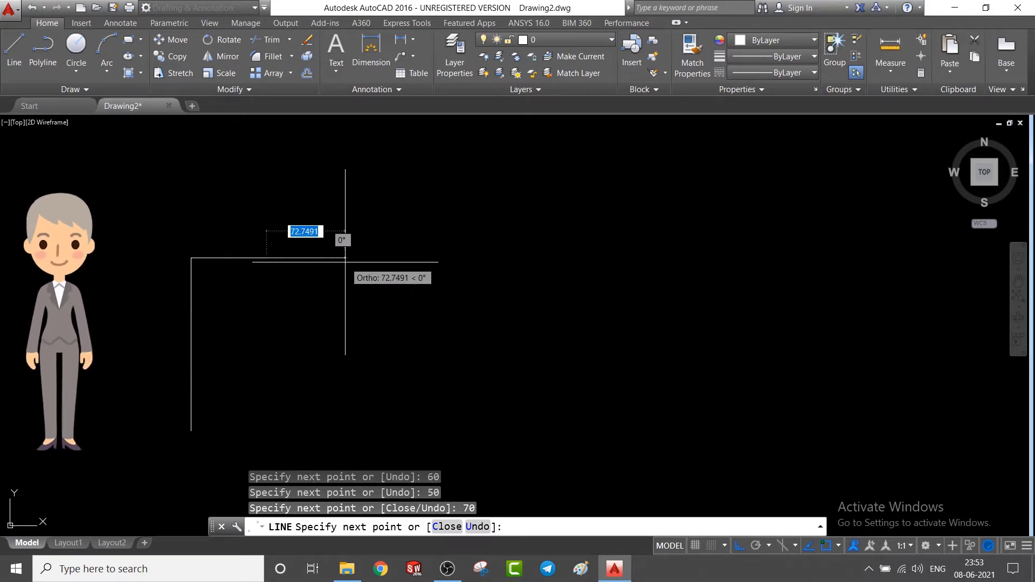
pyautogui.write('1')
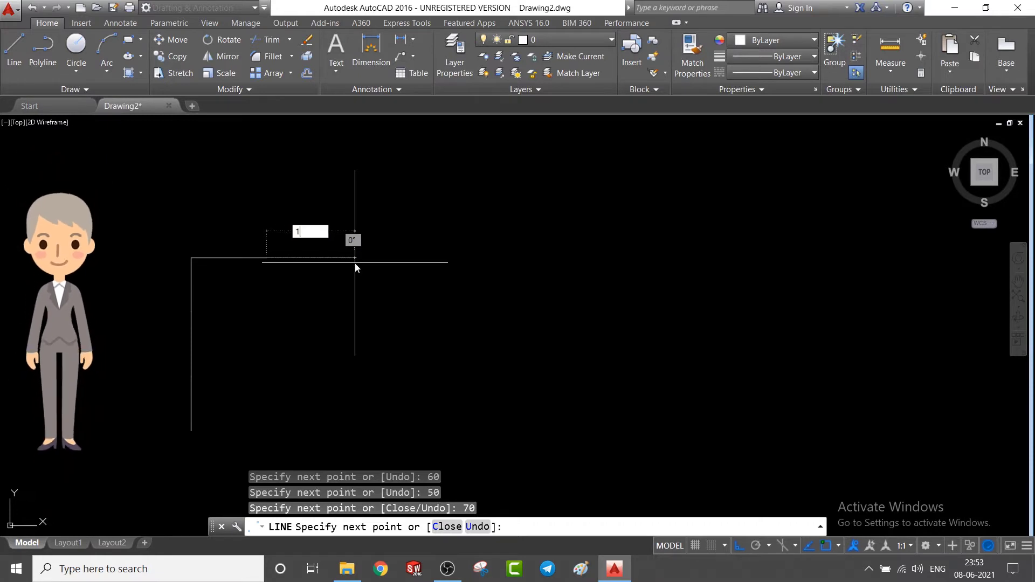
pyautogui.write('00')
pyautogui.press('Return')
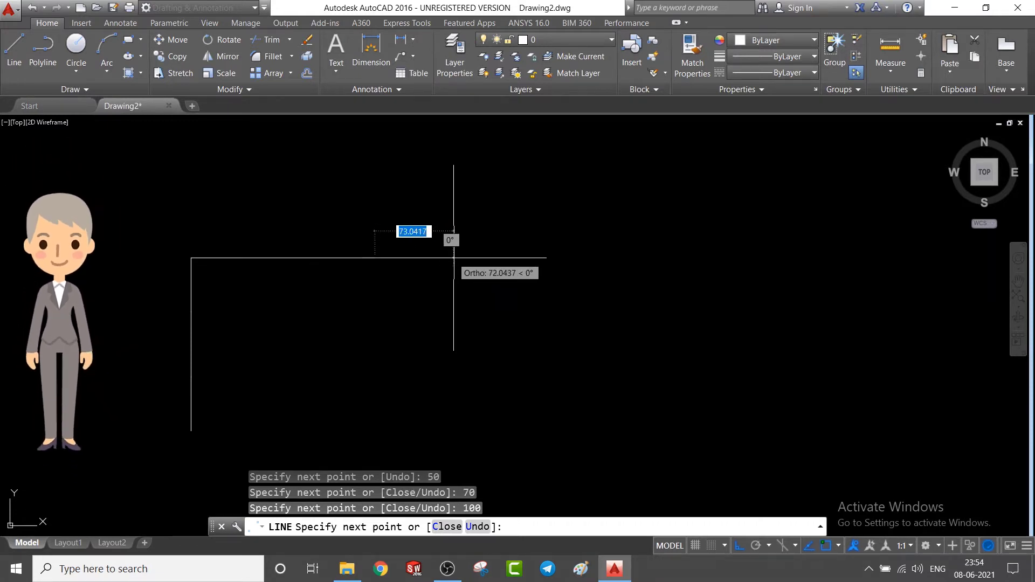
pyautogui.write('70')
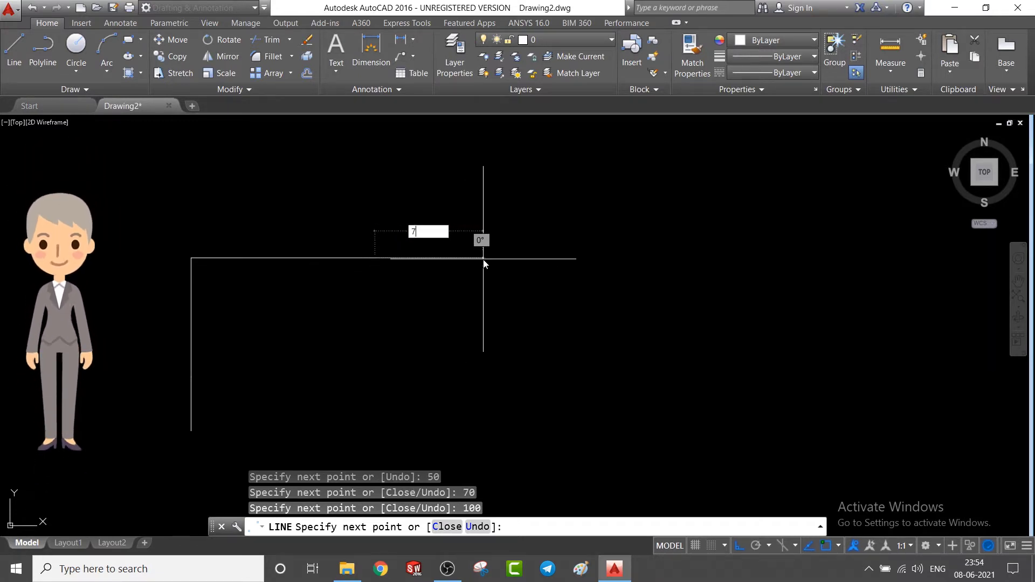
pyautogui.press('Return')
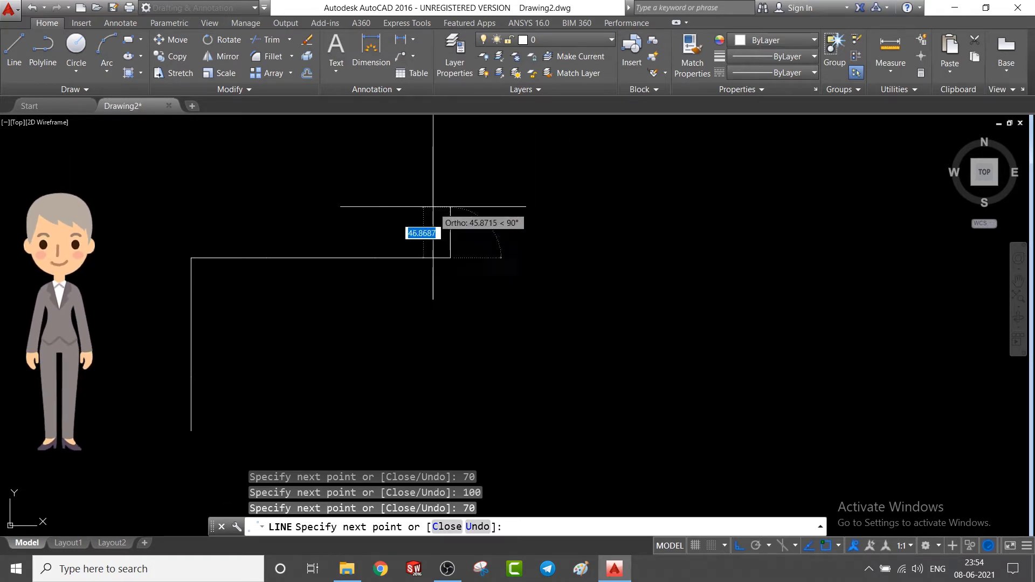
pyautogui.press('Escape')
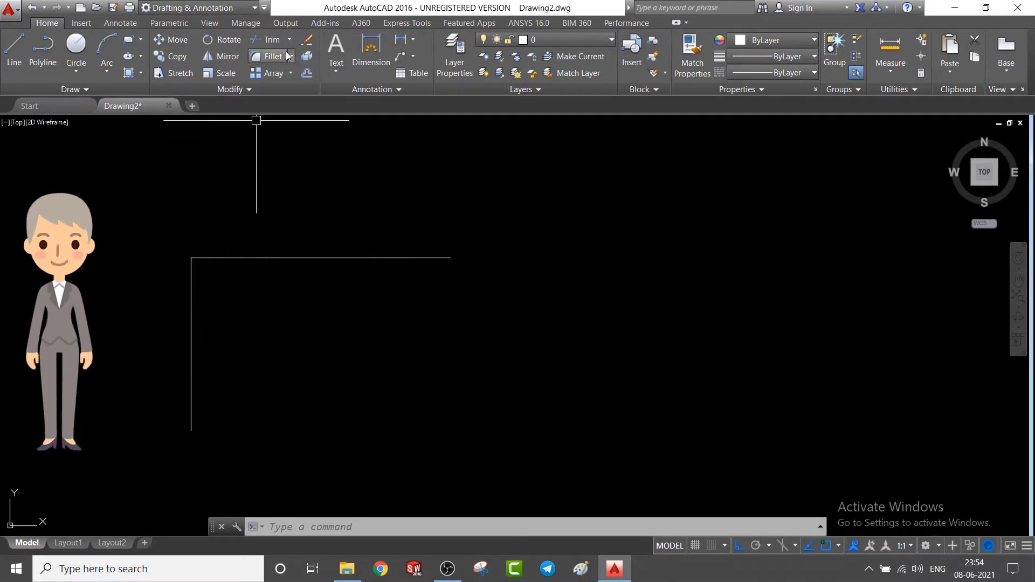
# Offset the middle vertical segment outward to the left and the middle horizontal segment upward, both by 20
pyautogui.click(306, 73)
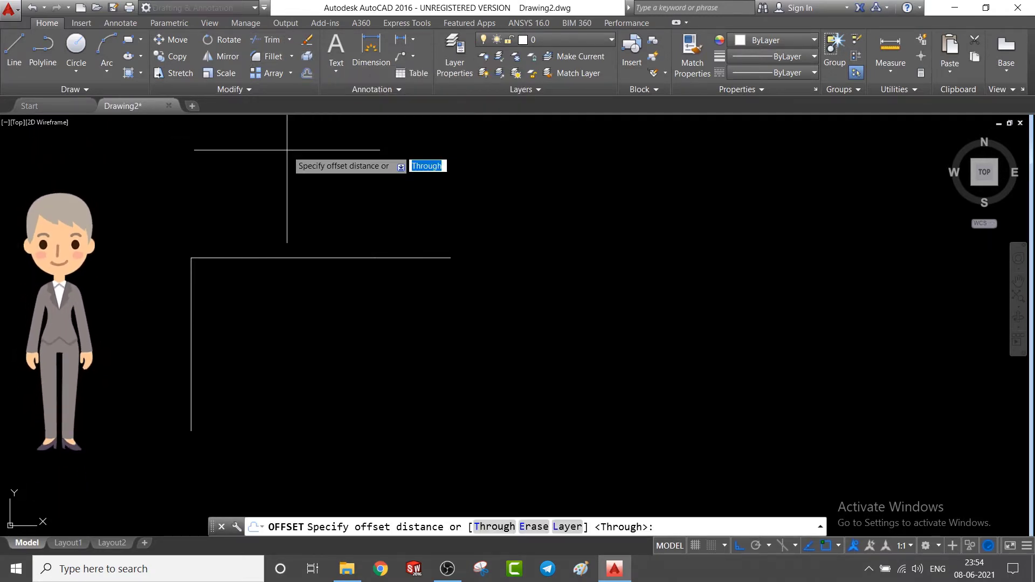
pyautogui.write('20')
pyautogui.press('Return')
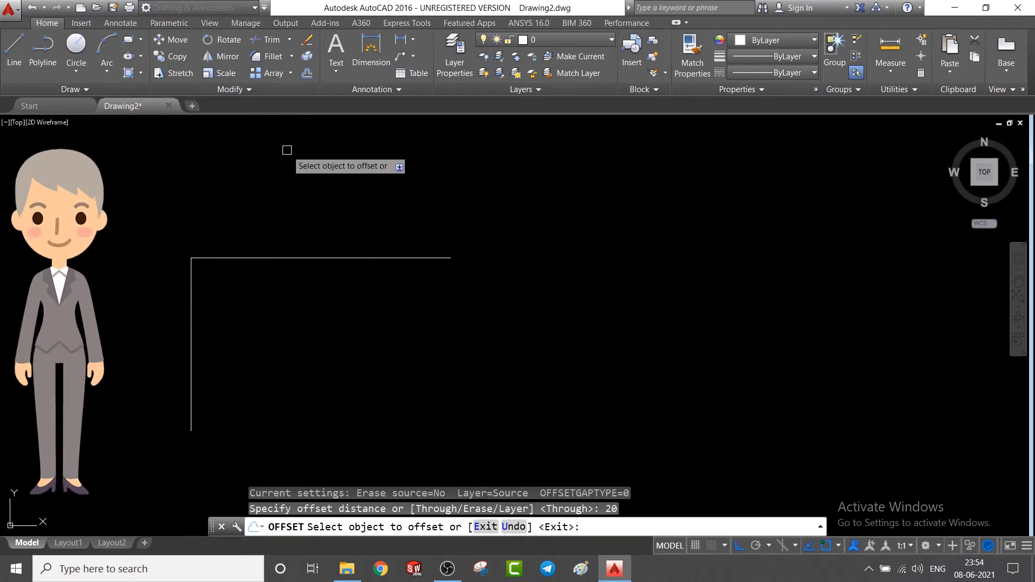
pyautogui.click(192, 347)
pyautogui.click(161, 348)
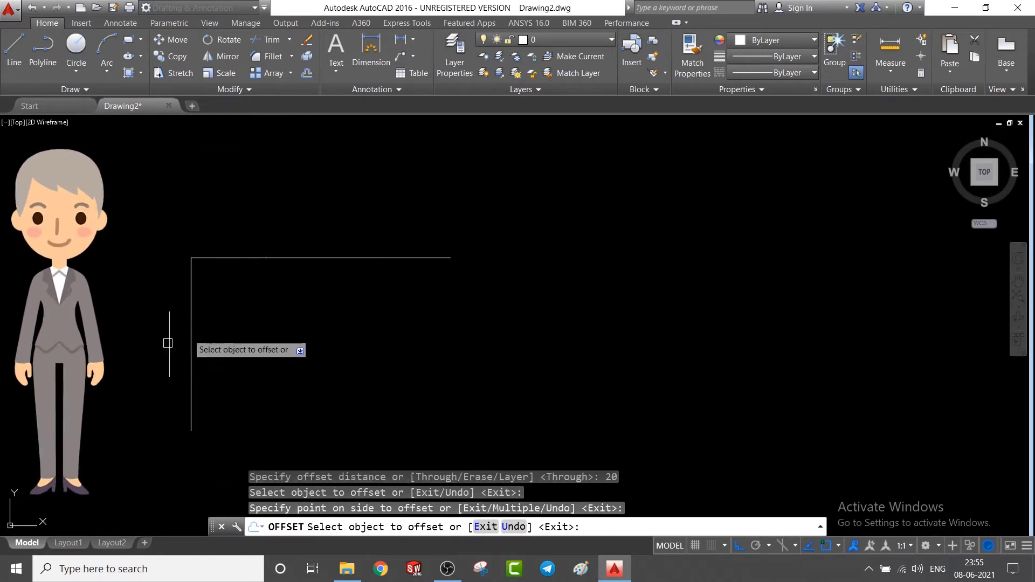
pyautogui.click(309, 256)
pyautogui.click(321, 229)
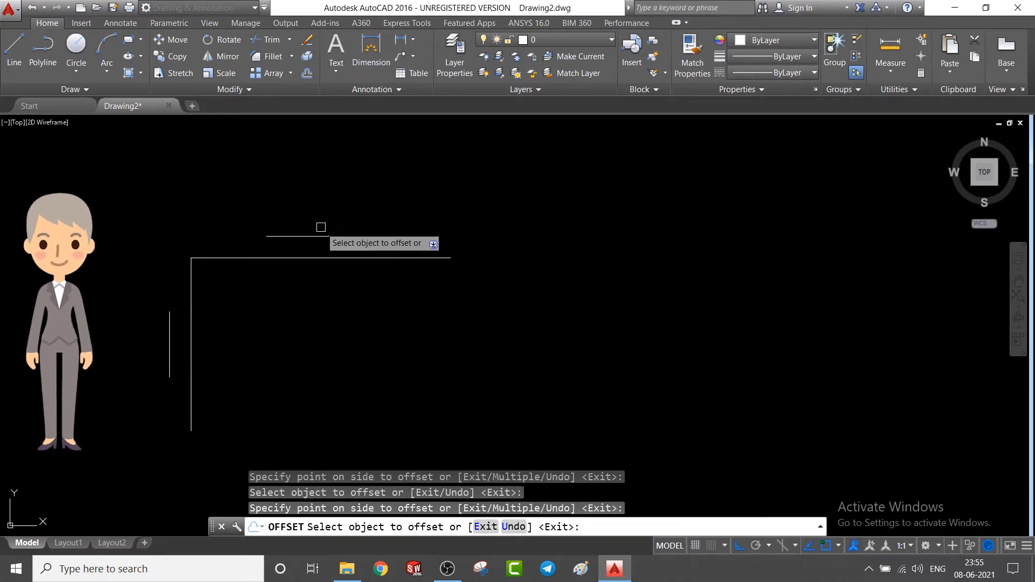
pyautogui.press('Escape')
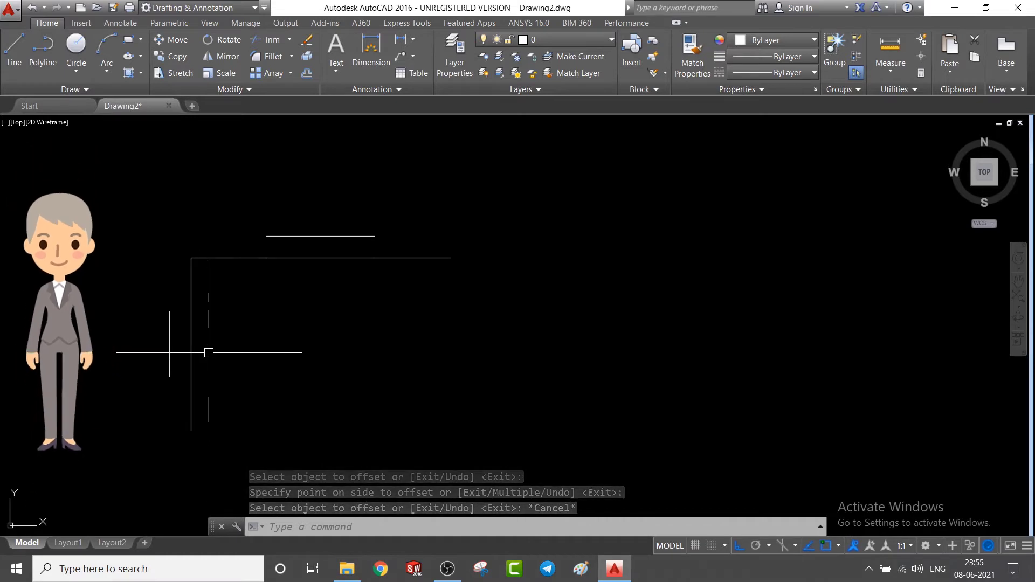
# Erase the original middle segments of the vertical and horizontal edges, leaving their offset copies
pyautogui.click(190, 347)
pyautogui.click(326, 258)
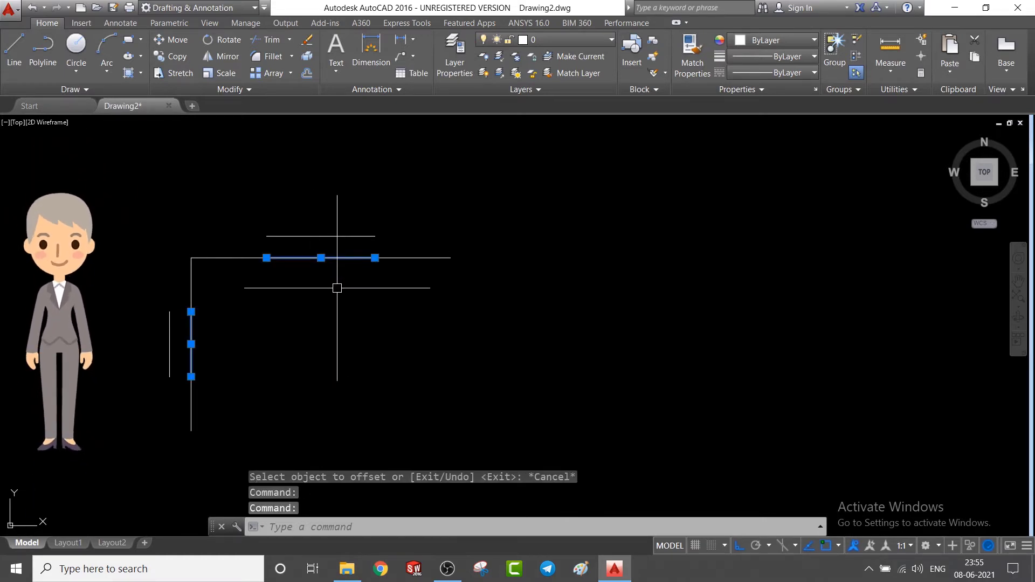
pyautogui.press('Delete')
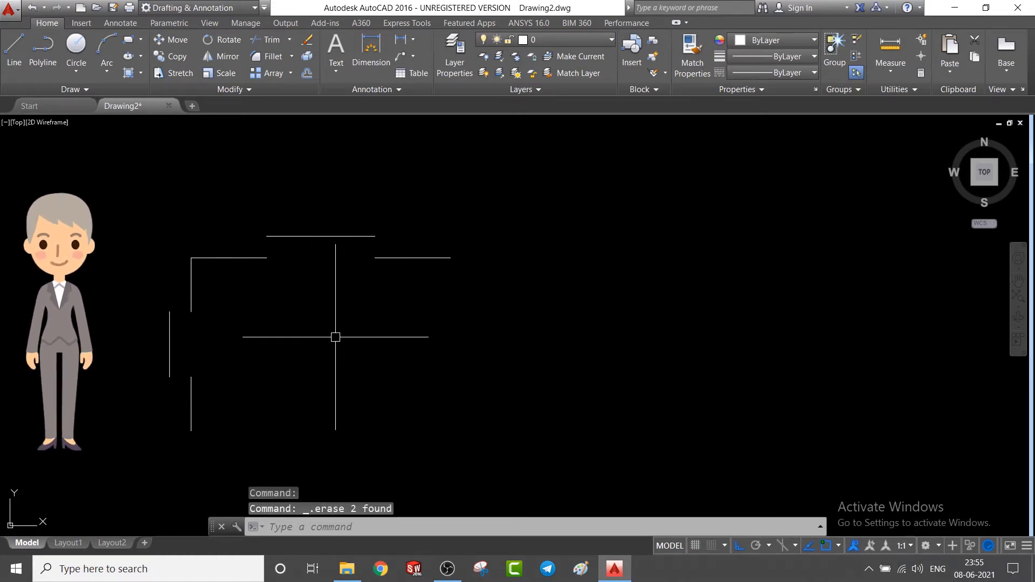
# Draw a 3-point circle through both ends of the vertical edge's gap and the midpoint of its offset line
pyautogui.click(108, 73)
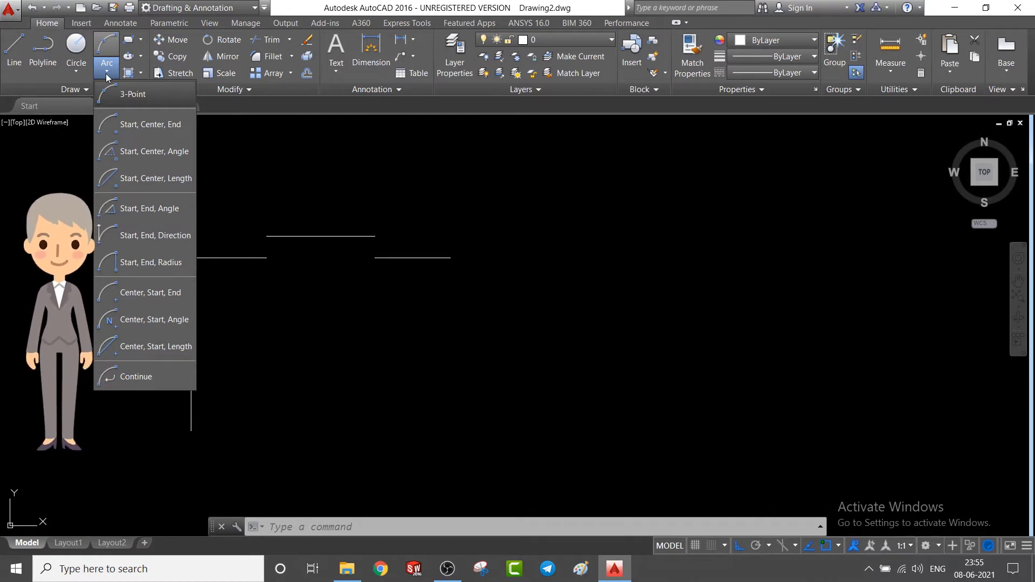
pyautogui.click(74, 73)
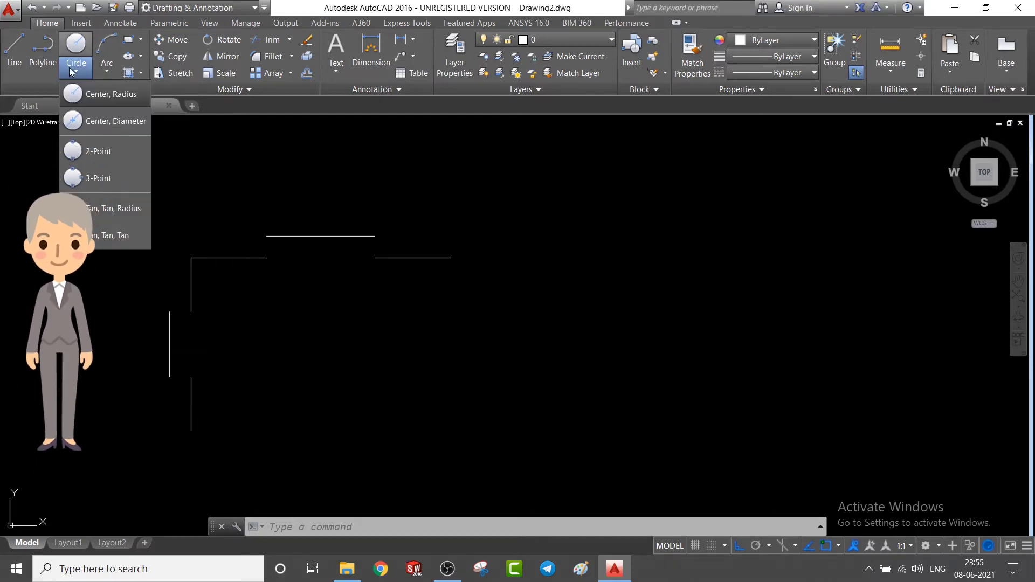
pyautogui.click(97, 177)
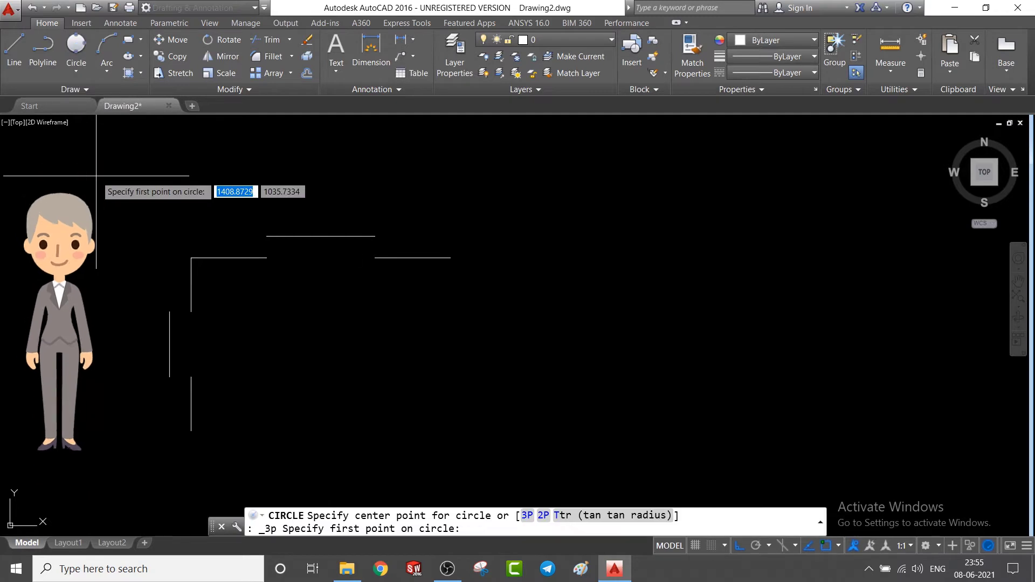
pyautogui.click(191, 311)
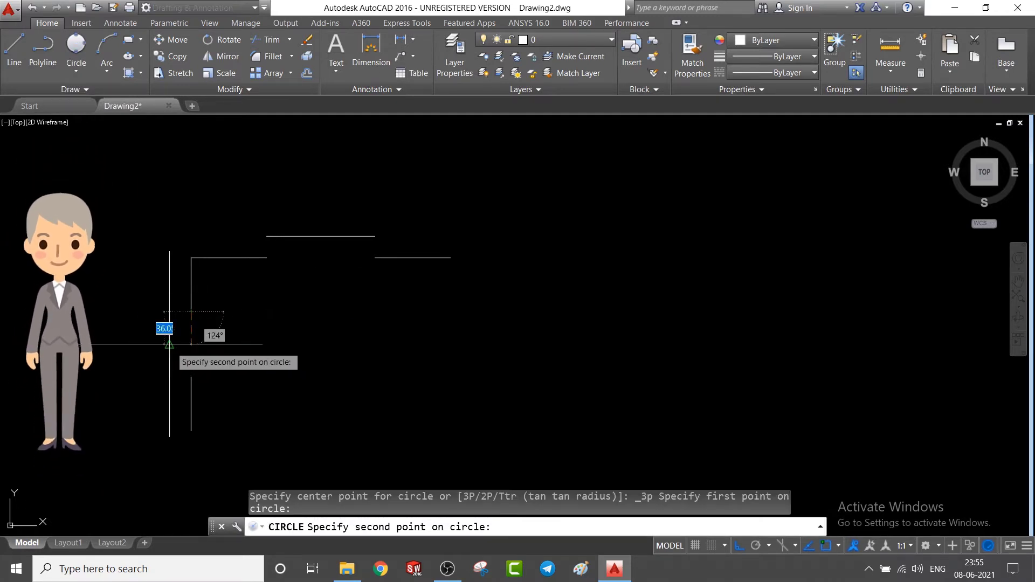
pyautogui.click(169, 344)
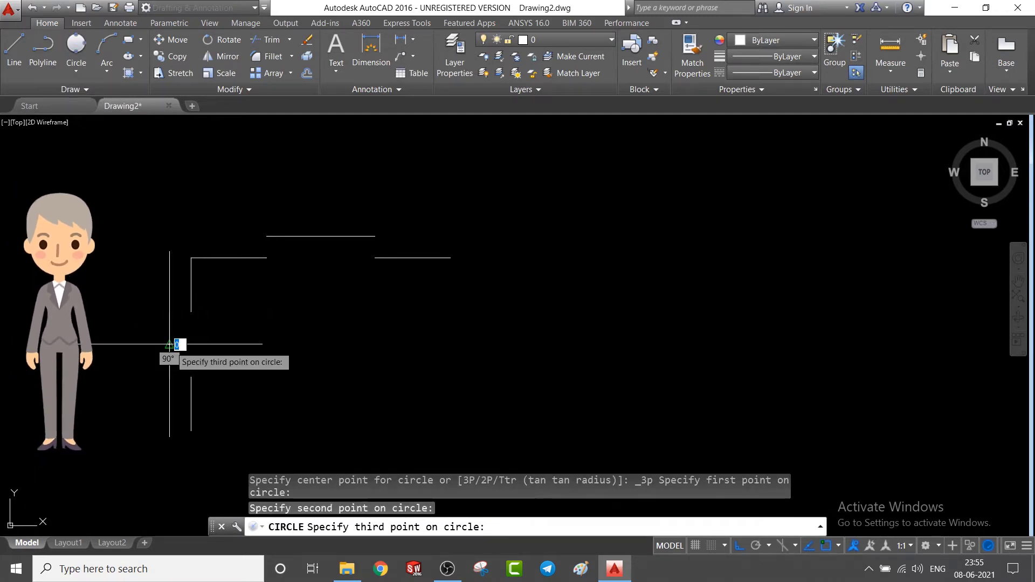
pyautogui.click(190, 377)
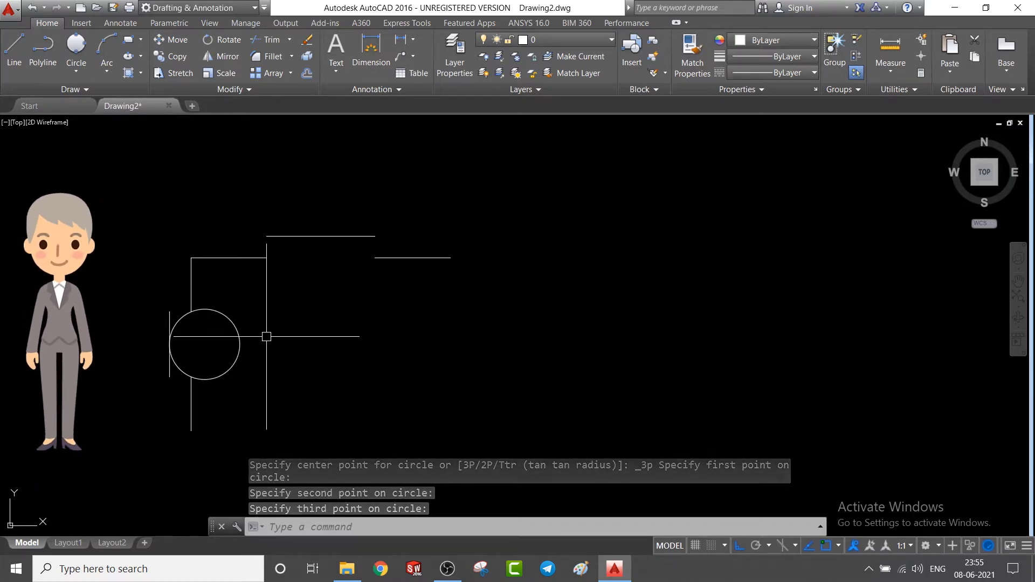
pyautogui.press('Return')
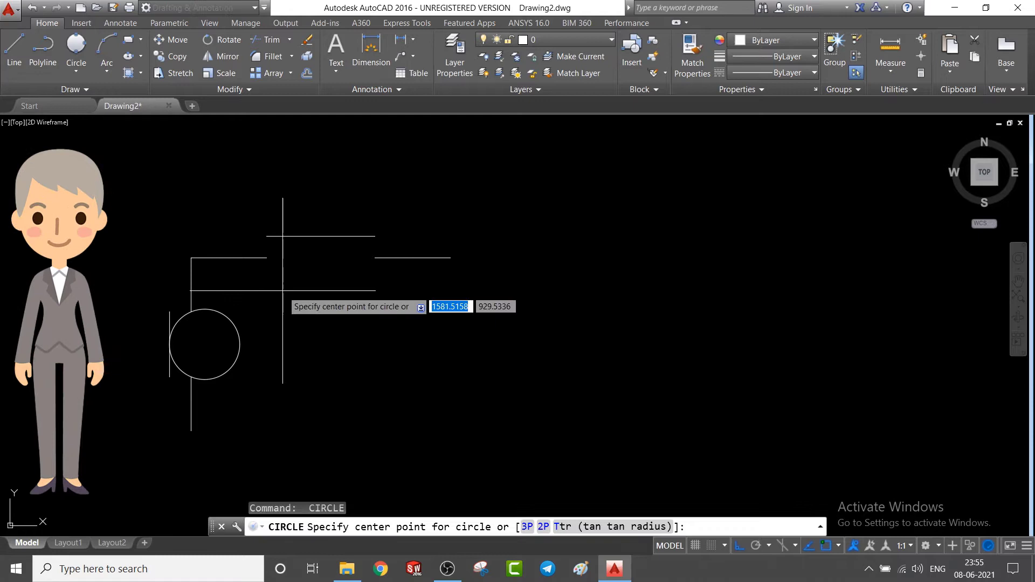
pyautogui.click(266, 257)
pyautogui.click(296, 232)
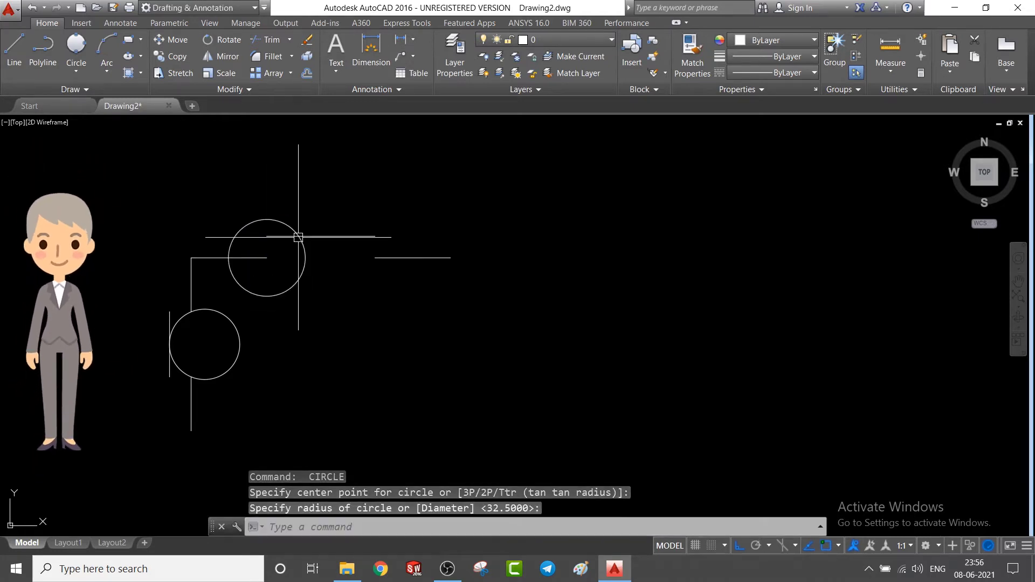
pyautogui.hotkey('ctrl', 'z')
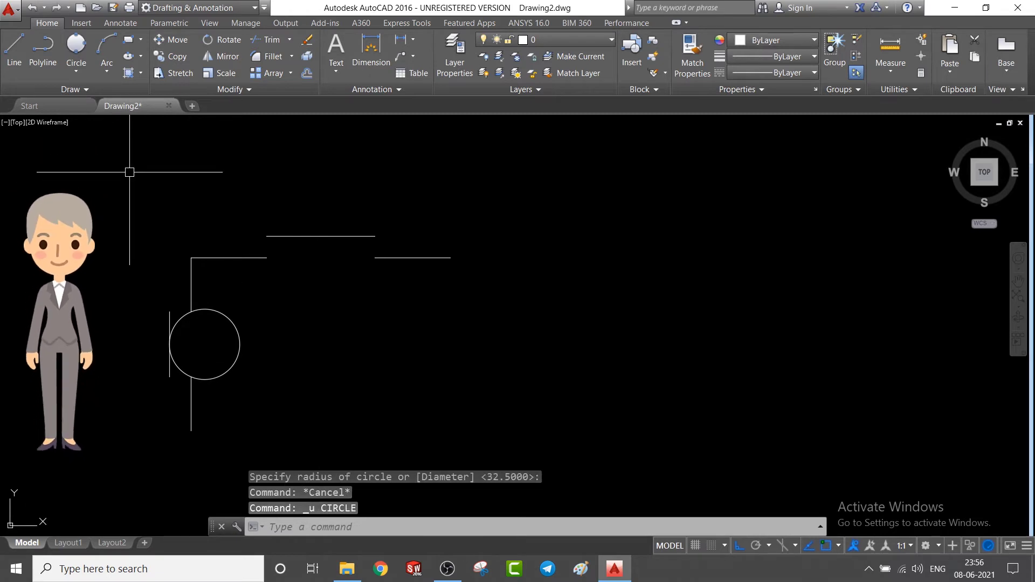
# Draw a 3-point circle through both ends of the horizontal edge's gap and the midpoint of the offset line above it
pyautogui.click(77, 70)
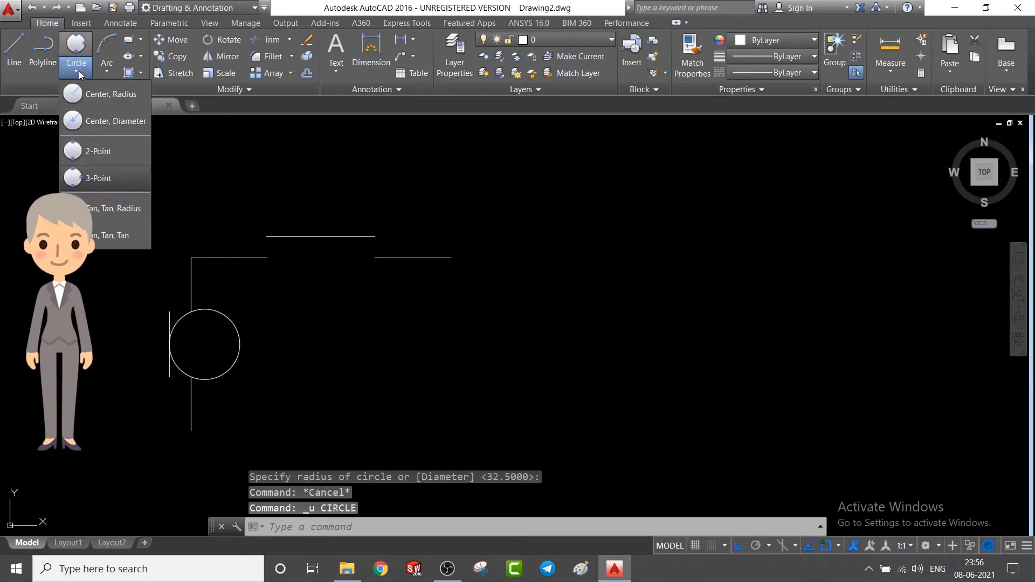
pyautogui.click(108, 179)
pyautogui.click(266, 258)
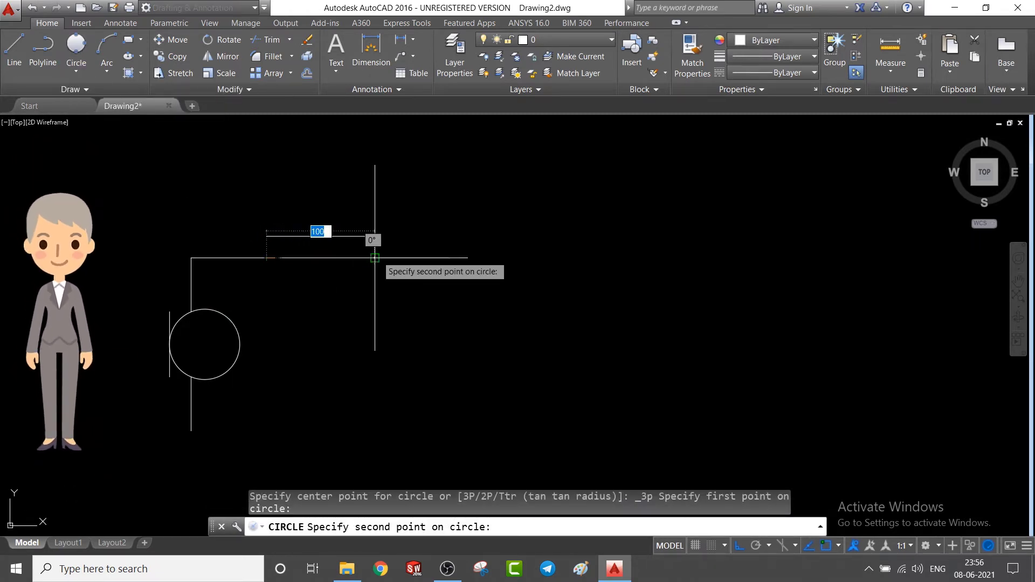
pyautogui.click(329, 237)
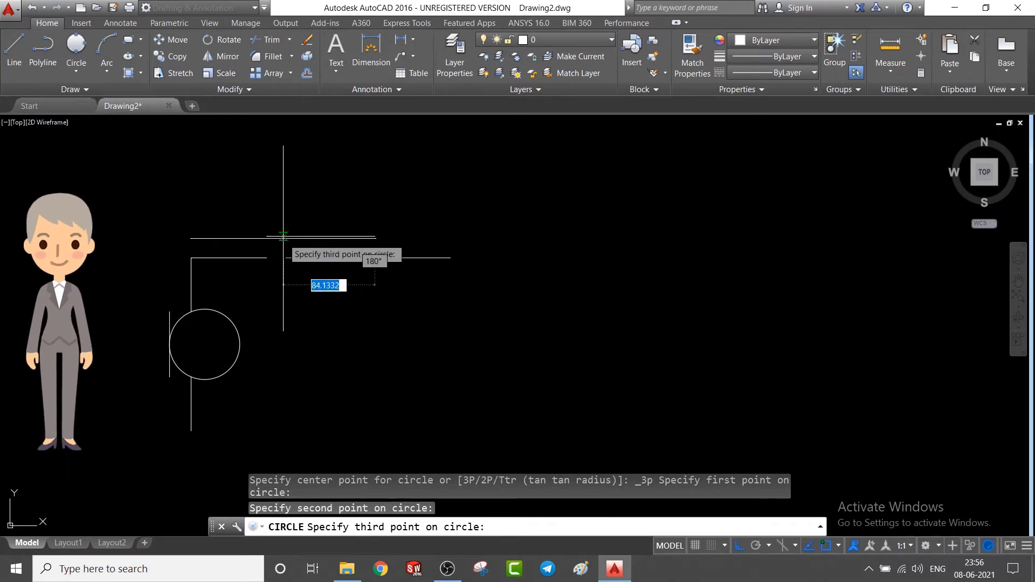
pyautogui.click(324, 236)
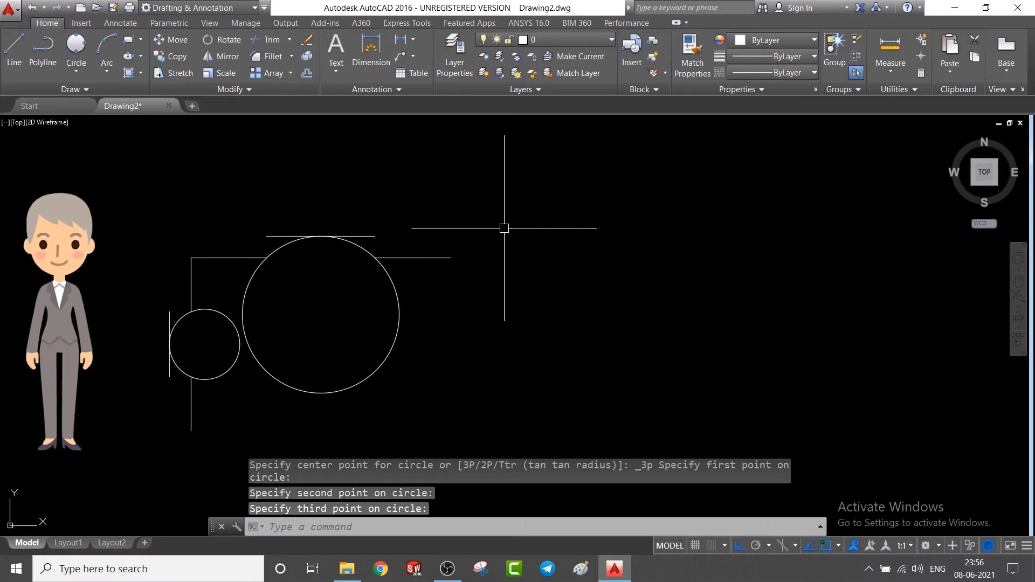
pyautogui.press('Escape')
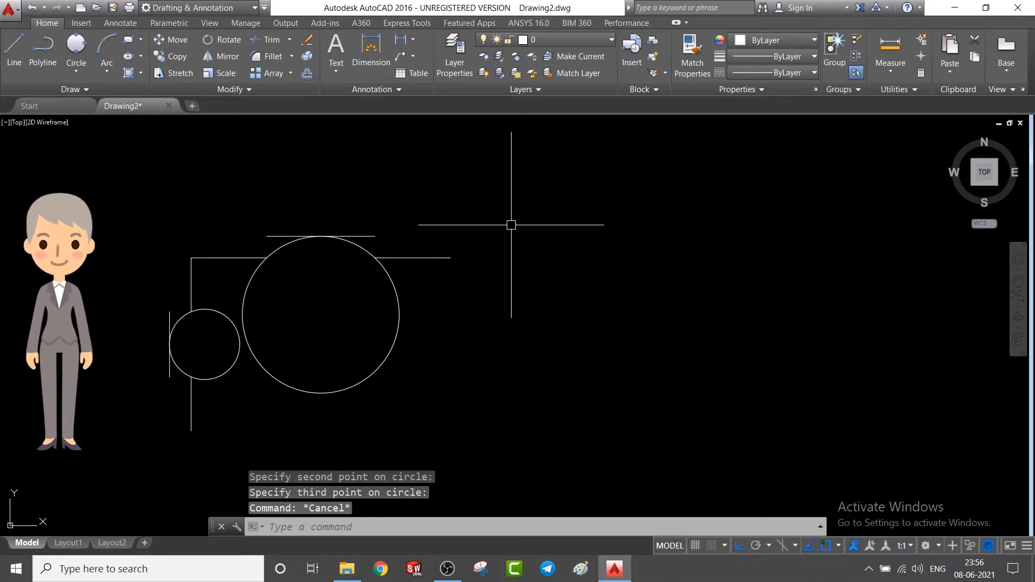
# Trim the inner parts of both circles so only the outward-bulging arcs bridging the gaps remain
pyautogui.click(272, 39)
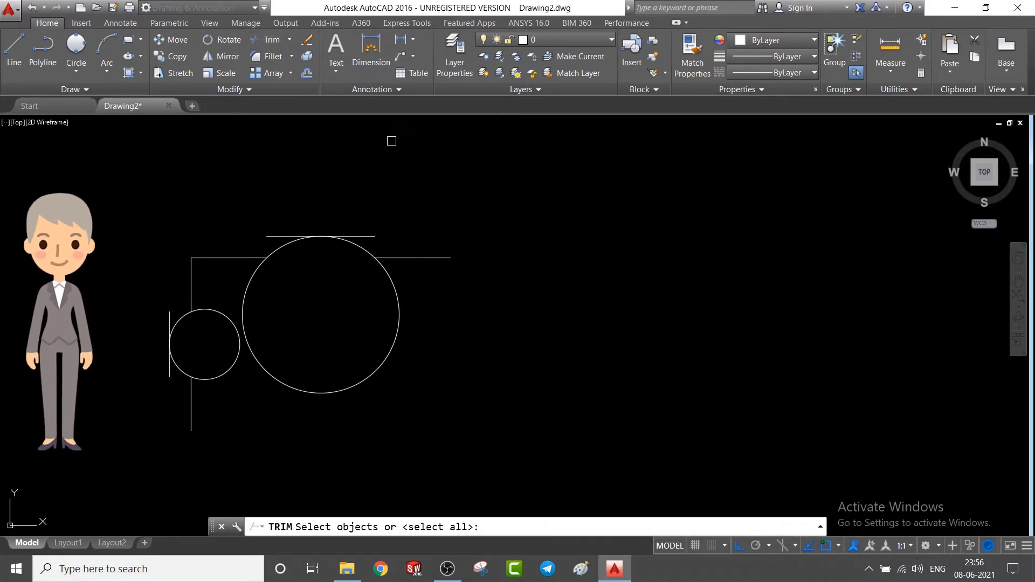
pyautogui.press('Return')
pyautogui.click(400, 317)
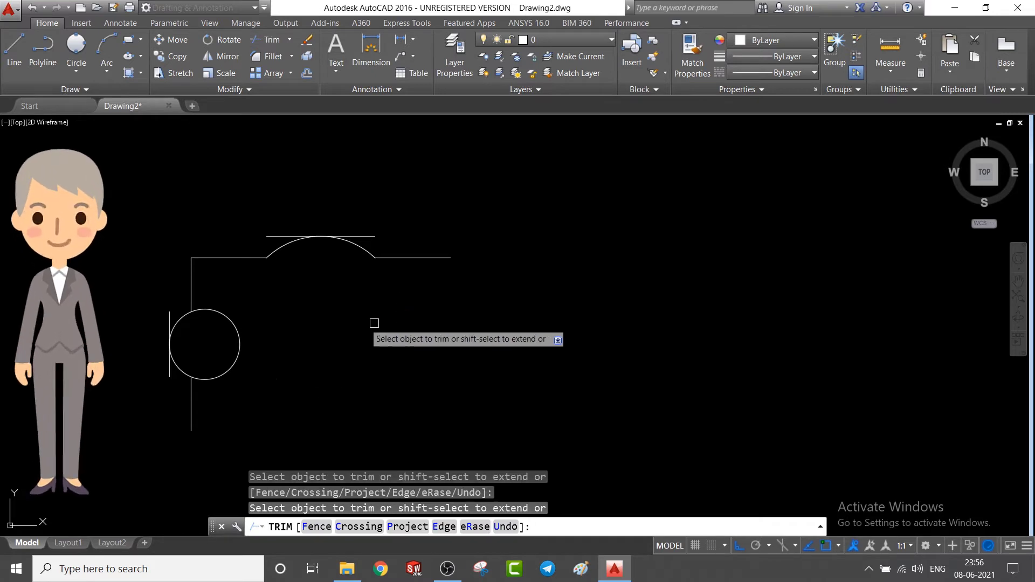
pyautogui.click(239, 346)
pyautogui.press('Escape')
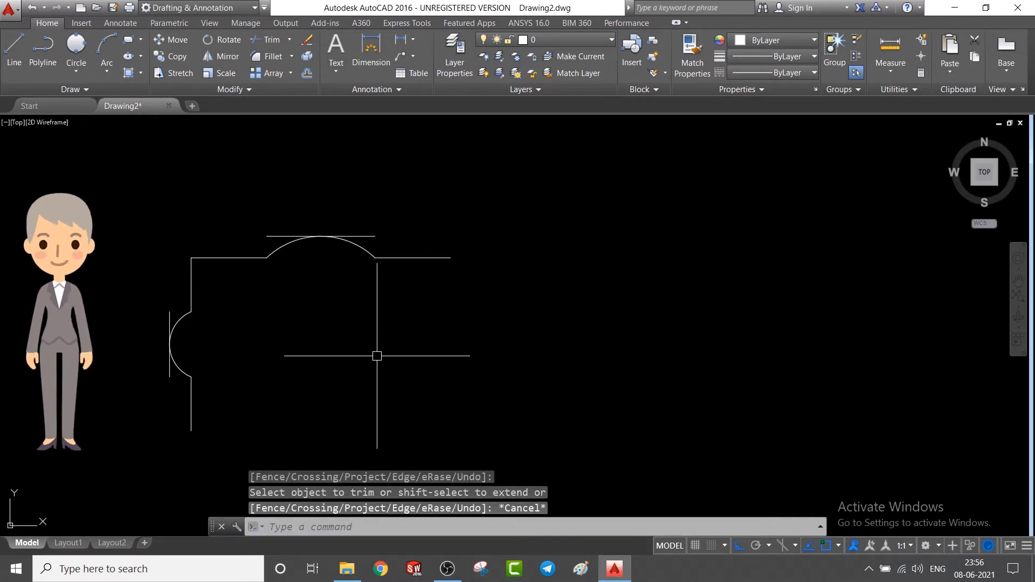
# Erase the two offset guide lines touching the arcs
pyautogui.click(169, 377)
pyautogui.click(368, 234)
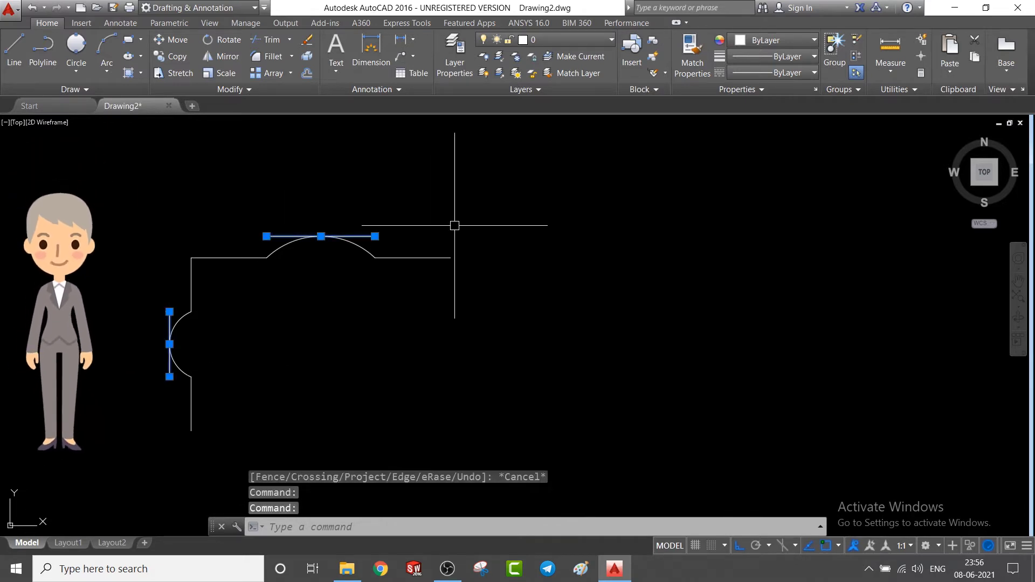
pyautogui.press('Delete')
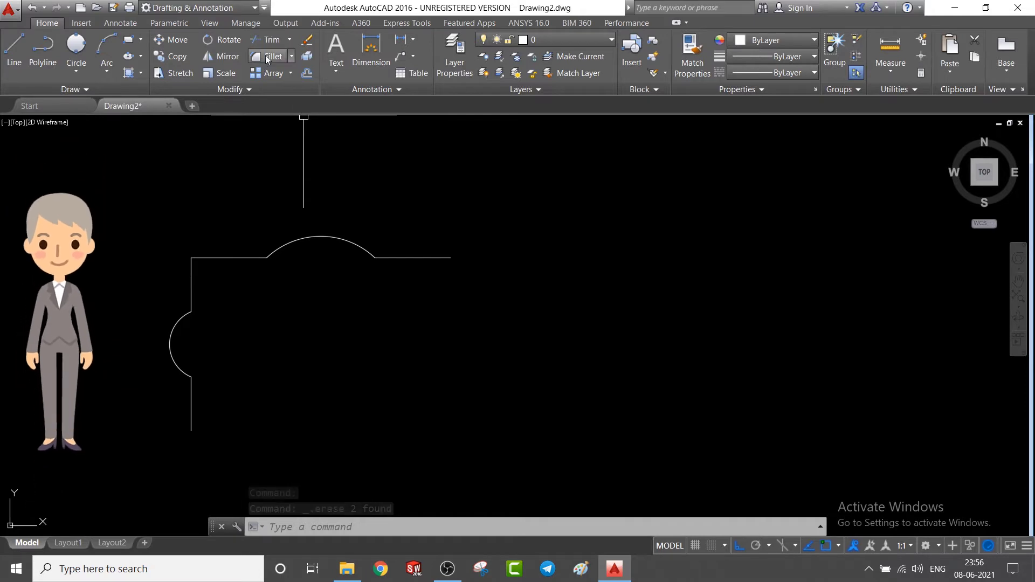
# Mirror the upper edge's two lines and arc about a horizontal line through the side arc's midpoint, keeping the originals
pyautogui.click(229, 57)
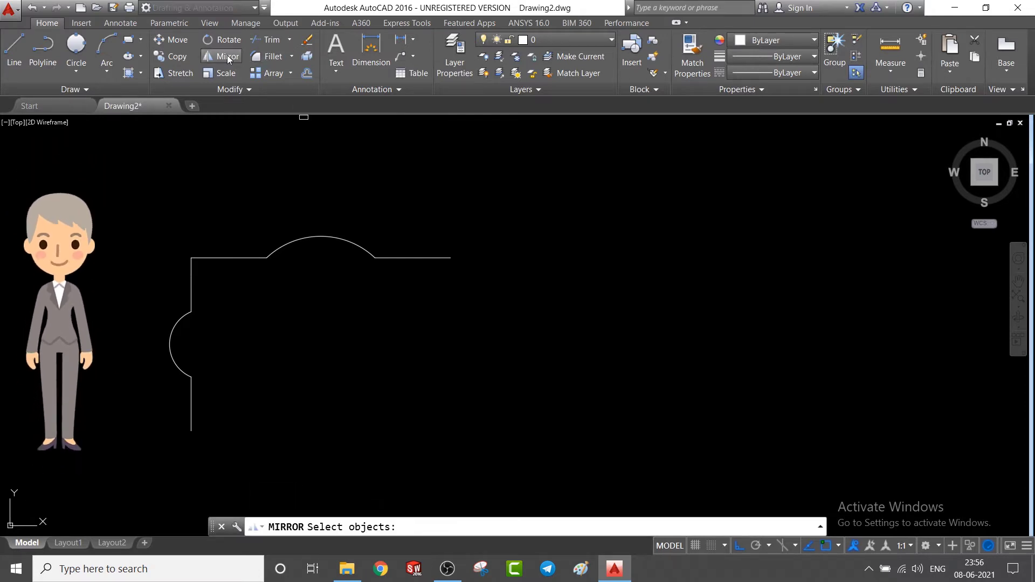
pyautogui.click(206, 259)
pyautogui.click(318, 239)
pyautogui.click(416, 257)
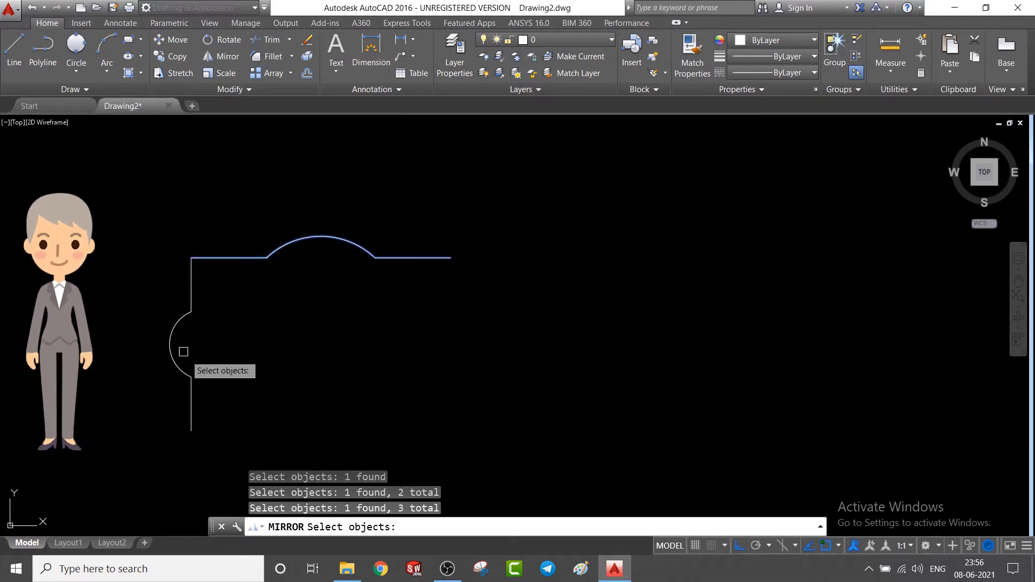
pyautogui.press('Return')
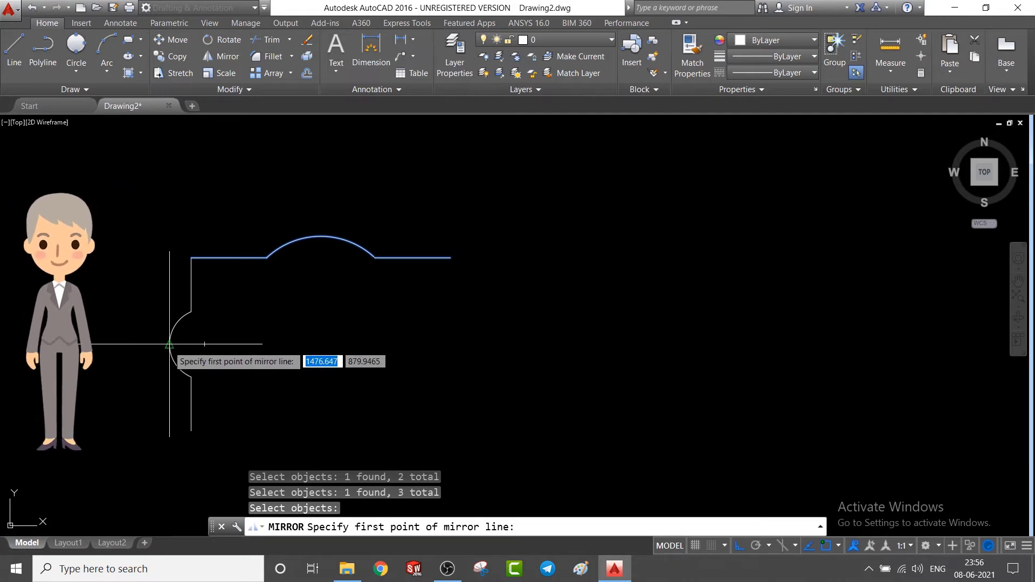
pyautogui.click(170, 344)
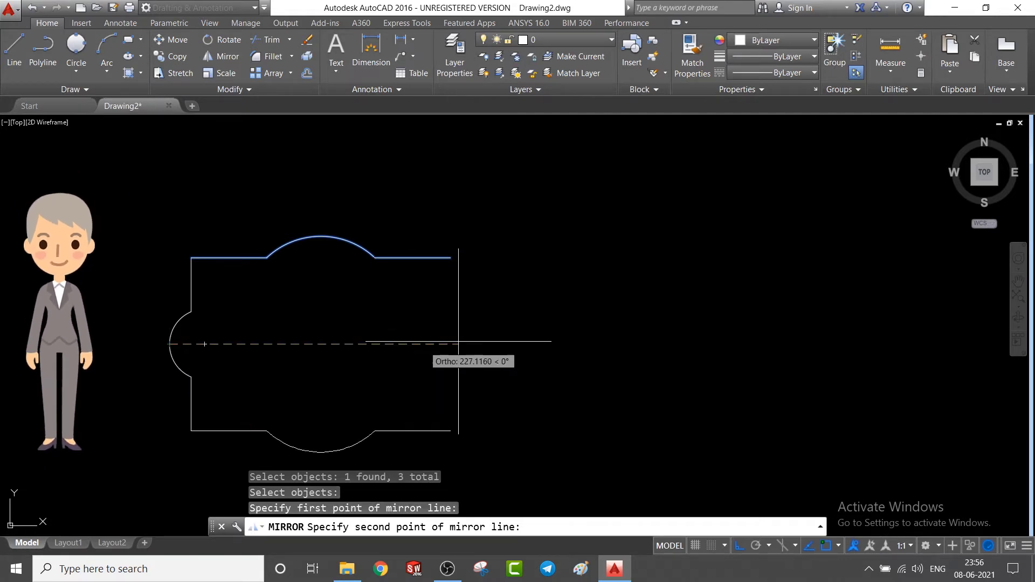
pyautogui.click(550, 325)
pyautogui.press('Return')
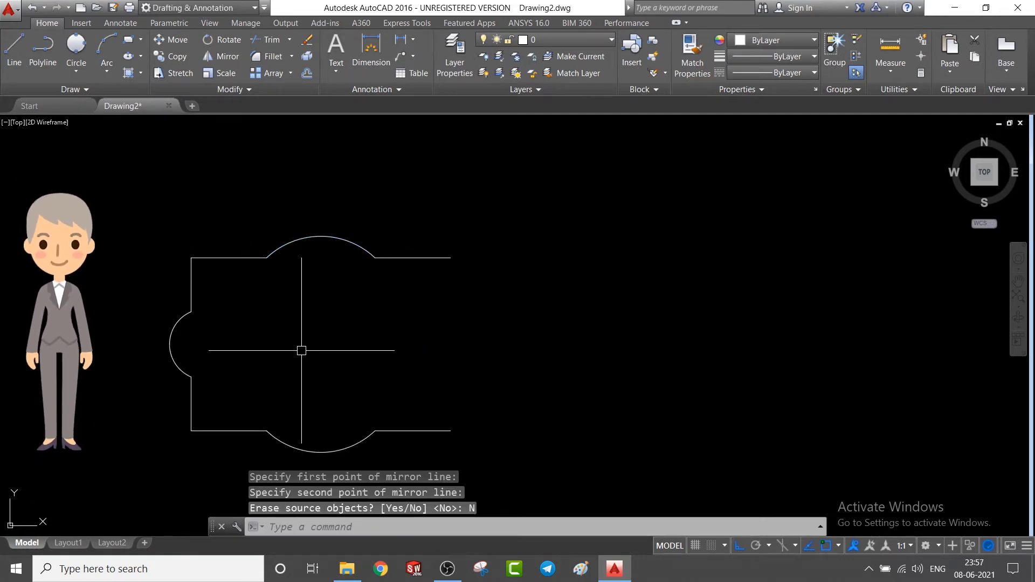
# Mirror the left edge's two lines and arc about a vertical line through the upper arc's midpoint, keeping the originals
pyautogui.press('Return')
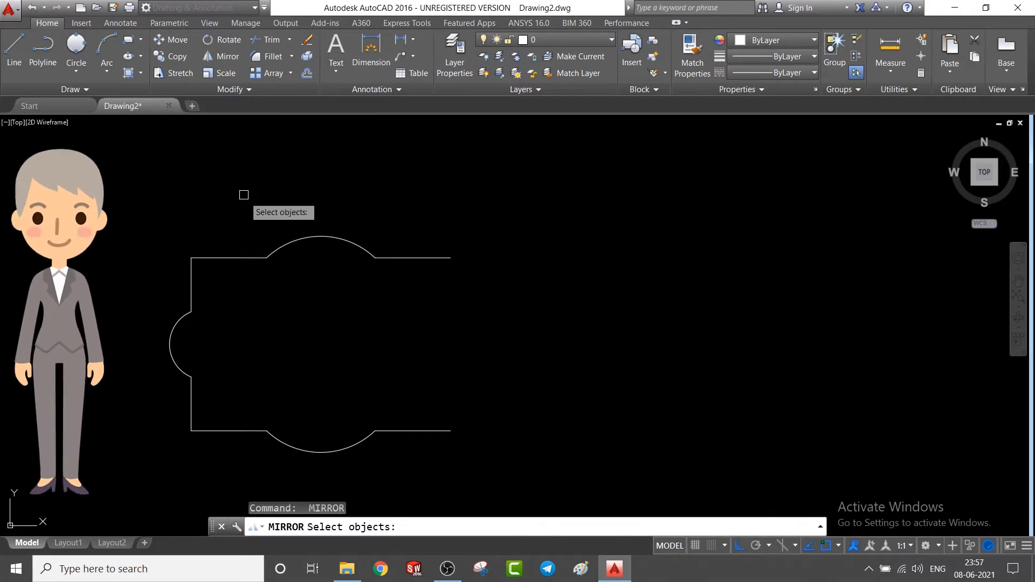
pyautogui.click(192, 292)
pyautogui.click(171, 342)
pyautogui.click(191, 397)
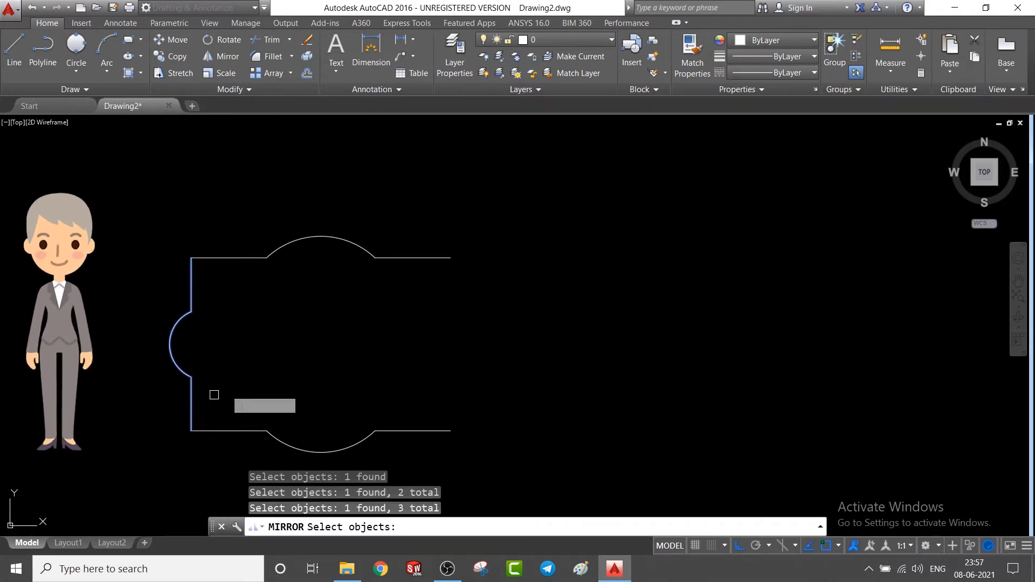
pyautogui.press('Return')
pyautogui.click(321, 236)
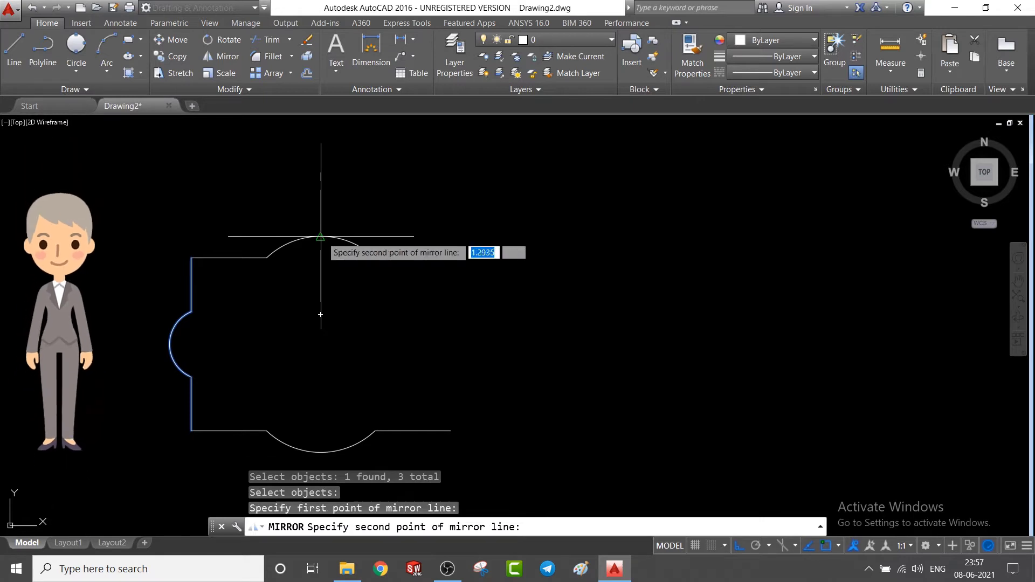
pyautogui.click(326, 455)
pyautogui.click(352, 505)
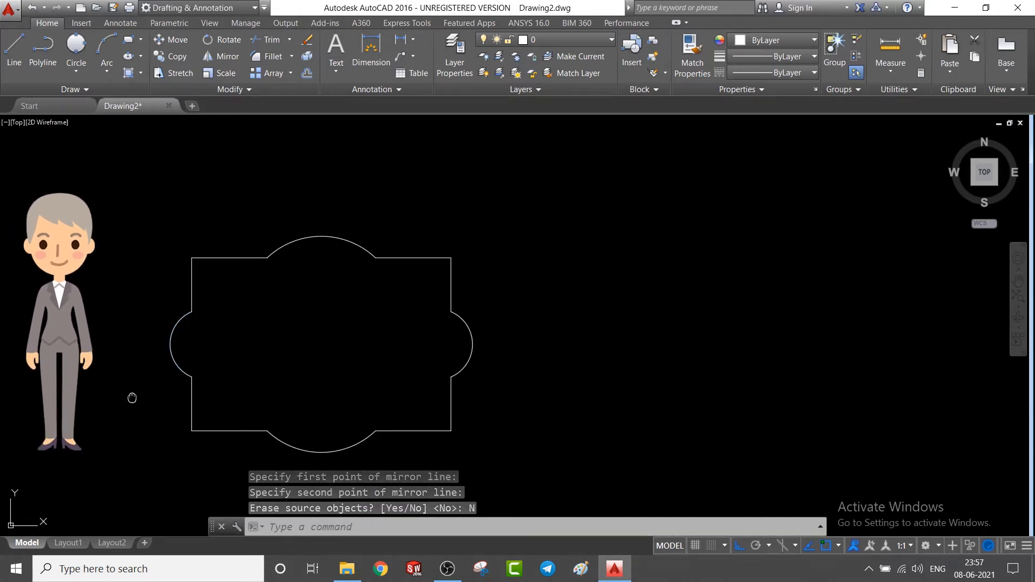
# Begin a line on the outline's upper edge, 15 units in from its upper-left corner
pyautogui.moveTo(131, 398)
pyautogui.mouseDown(button='middle')
pyautogui.moveTo(206, 363)
pyautogui.moveTo(284, 361)
pyautogui.mouseUp(button='middle')
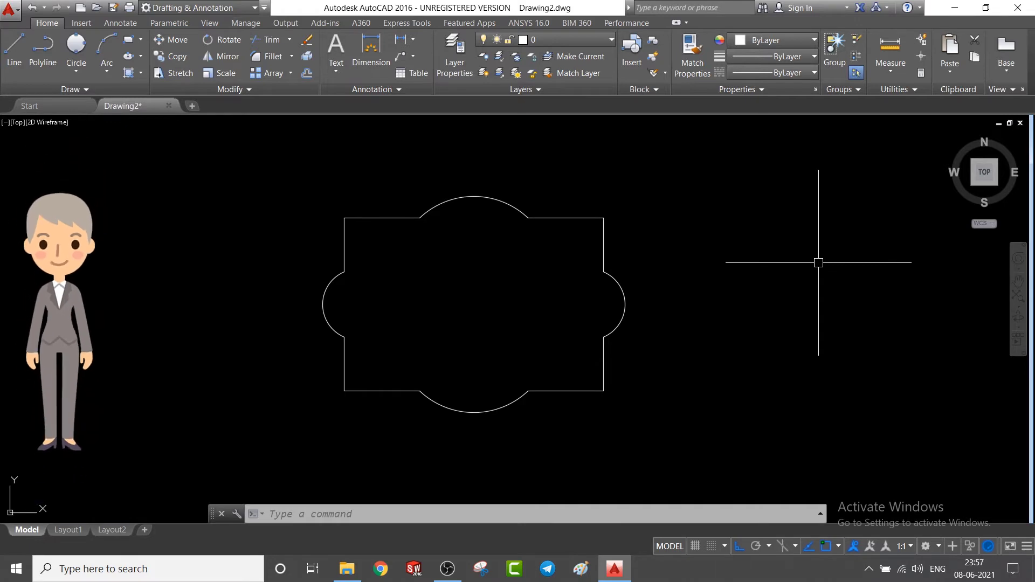
pyautogui.click(22, 53)
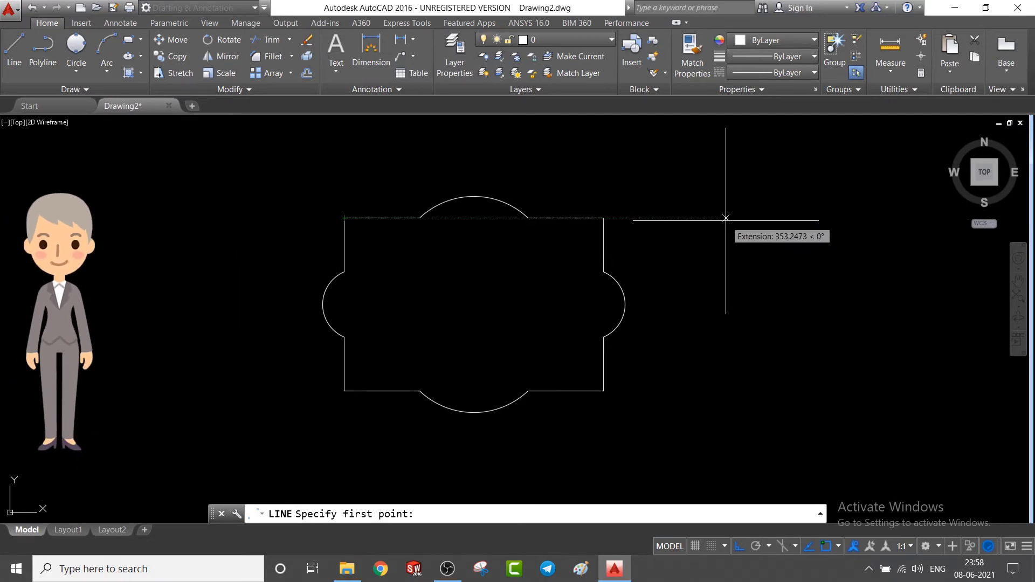
pyautogui.write('15')
pyautogui.press('Return')
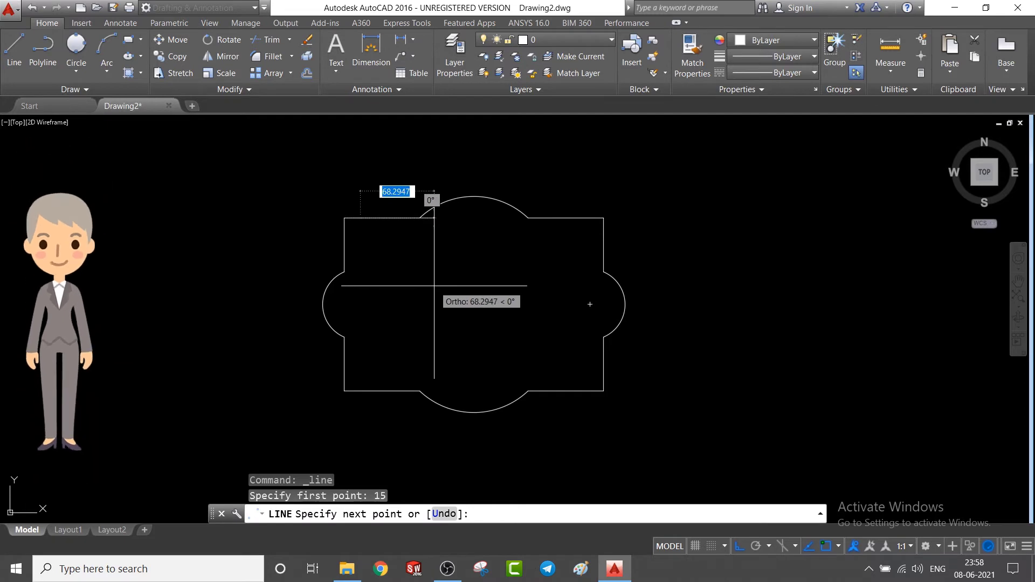
pyautogui.write('15')
pyautogui.press('Return')
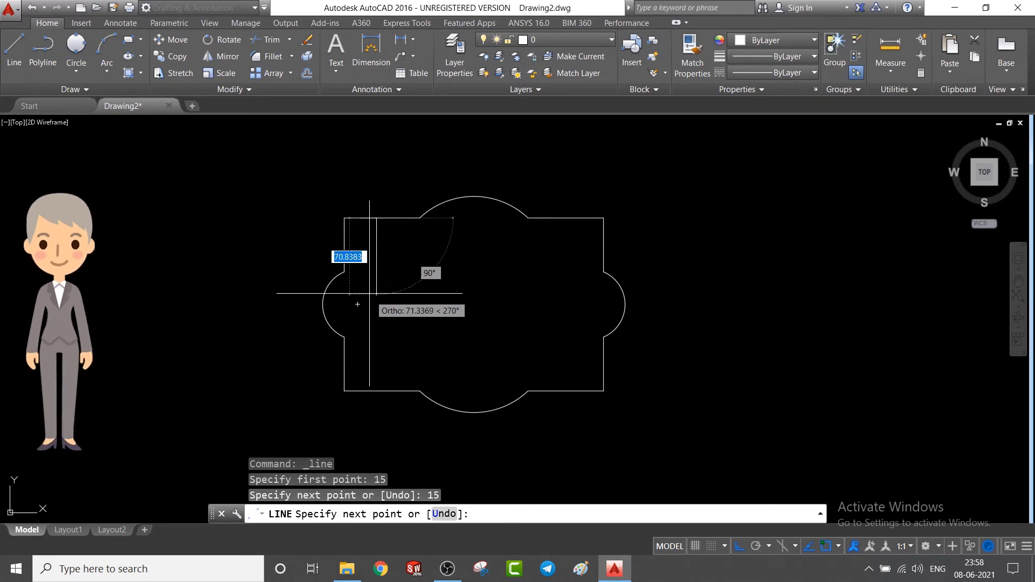
pyautogui.hotkey('ctrl', 'z')
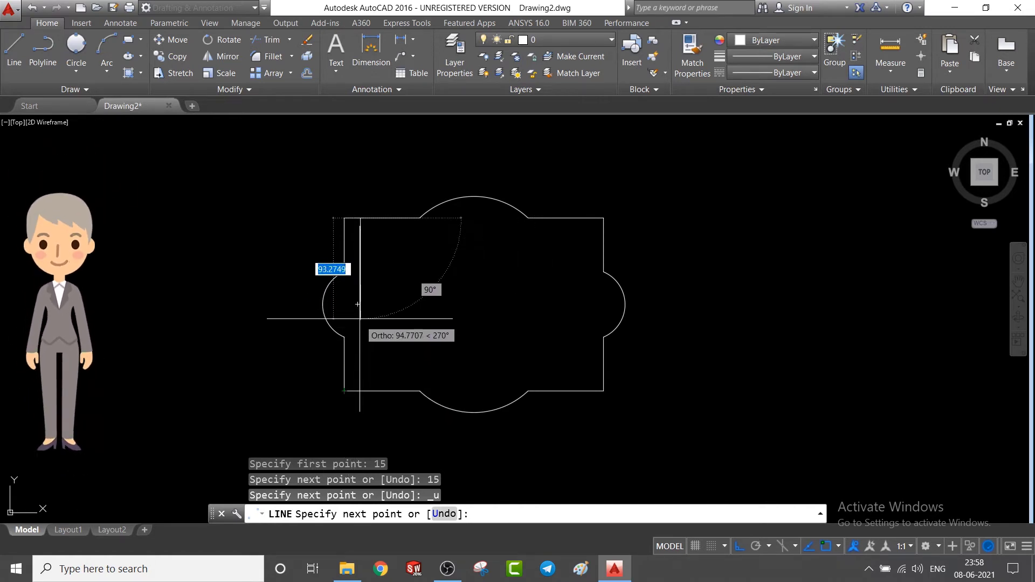
# Draw a 15-unit guide segment downward, continue from its end with a 30 by 130 rectangle, and erase the guide segment
pyautogui.press('Return')
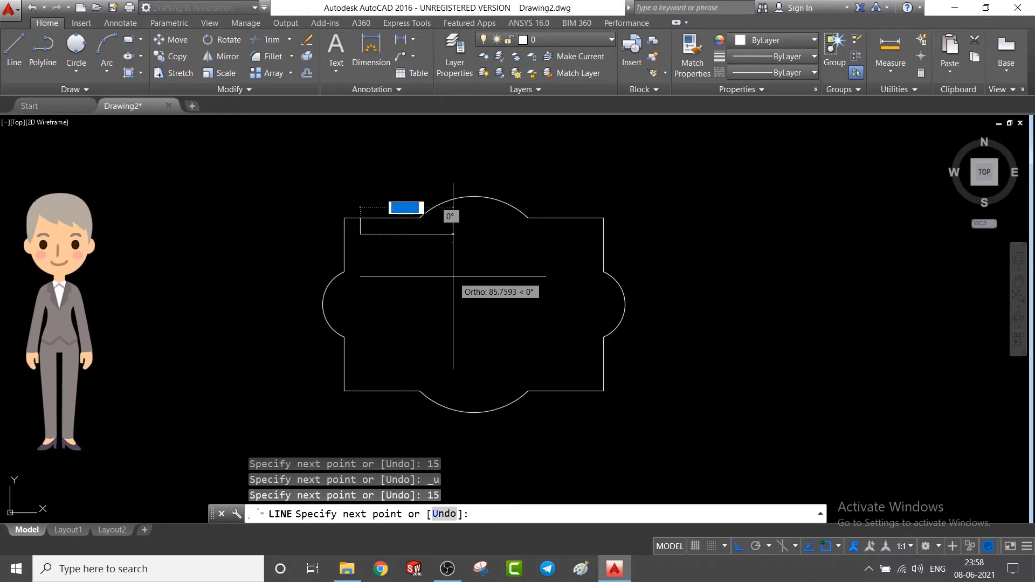
pyautogui.press('Return')
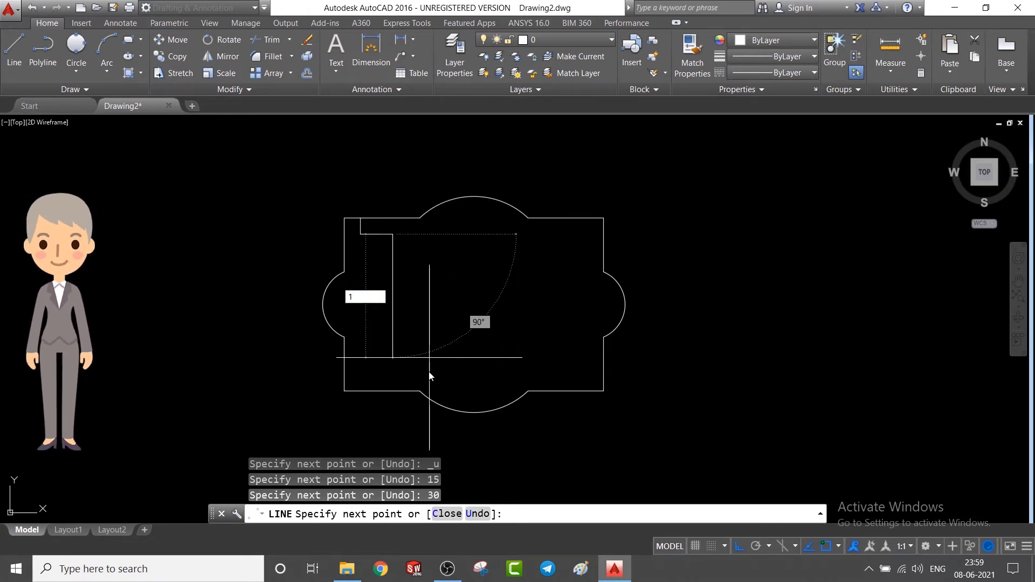
pyautogui.write('130')
pyautogui.press('Return')
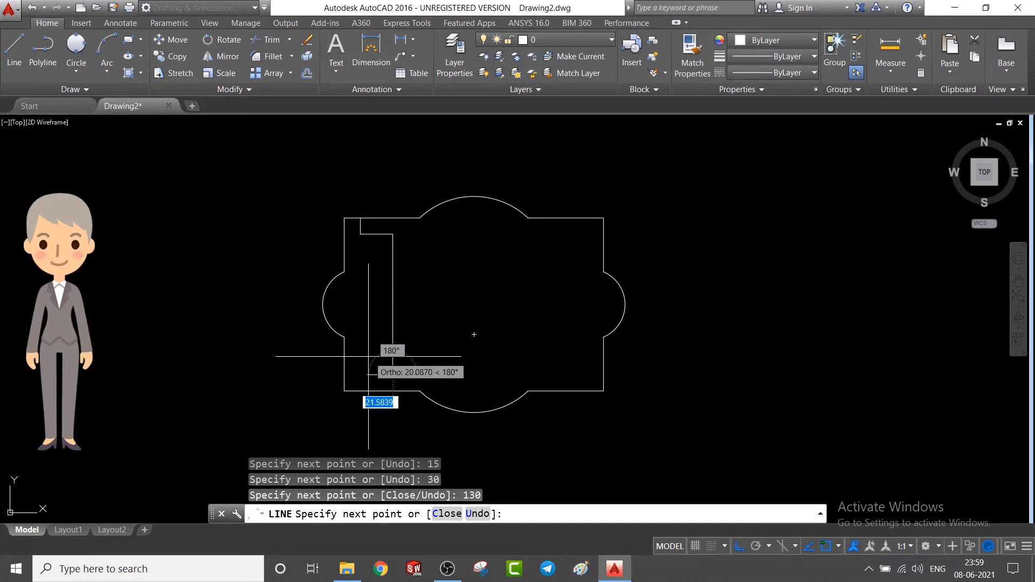
pyautogui.write('30')
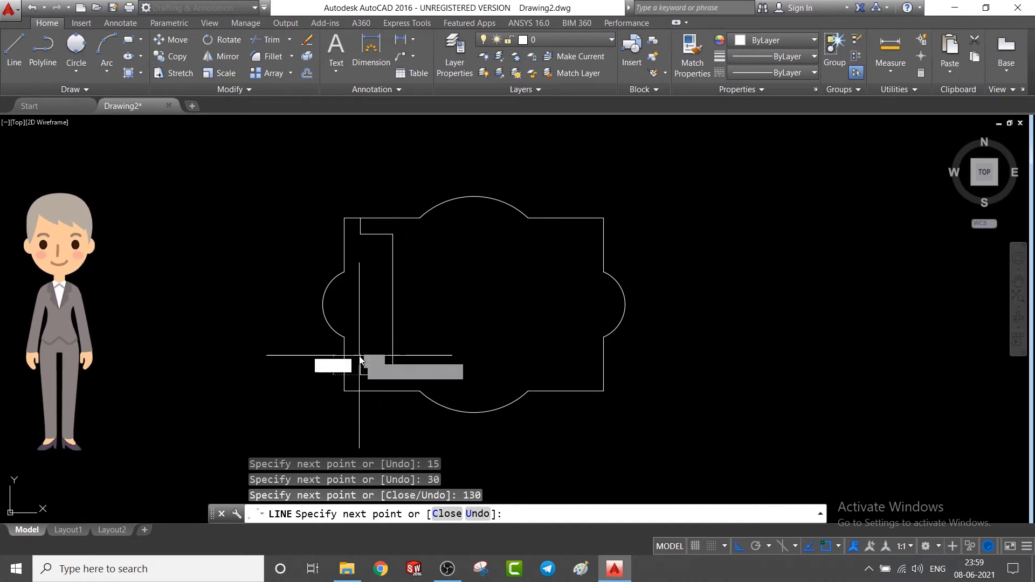
pyautogui.press('Return')
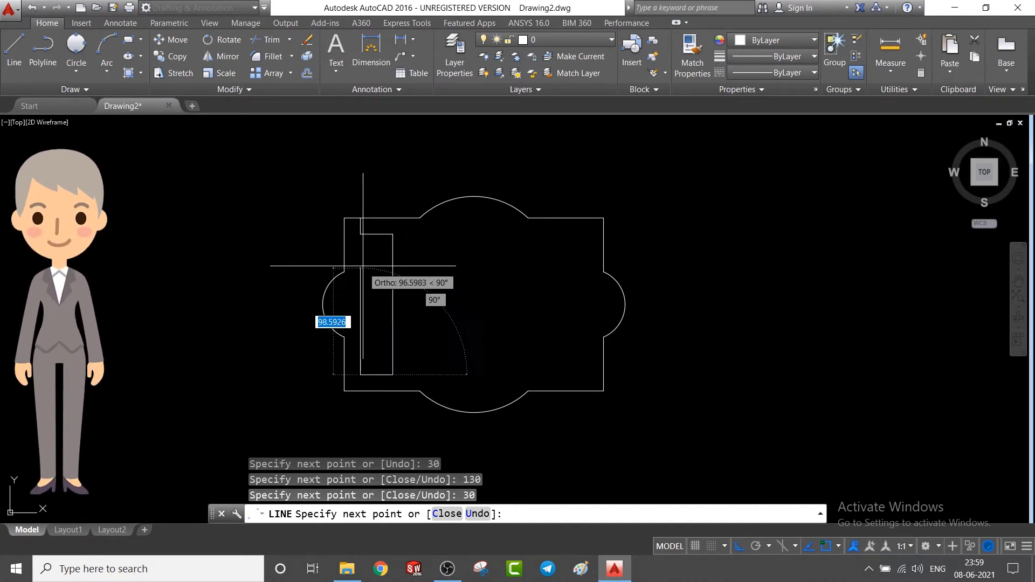
pyautogui.click(361, 234)
pyautogui.press('Escape')
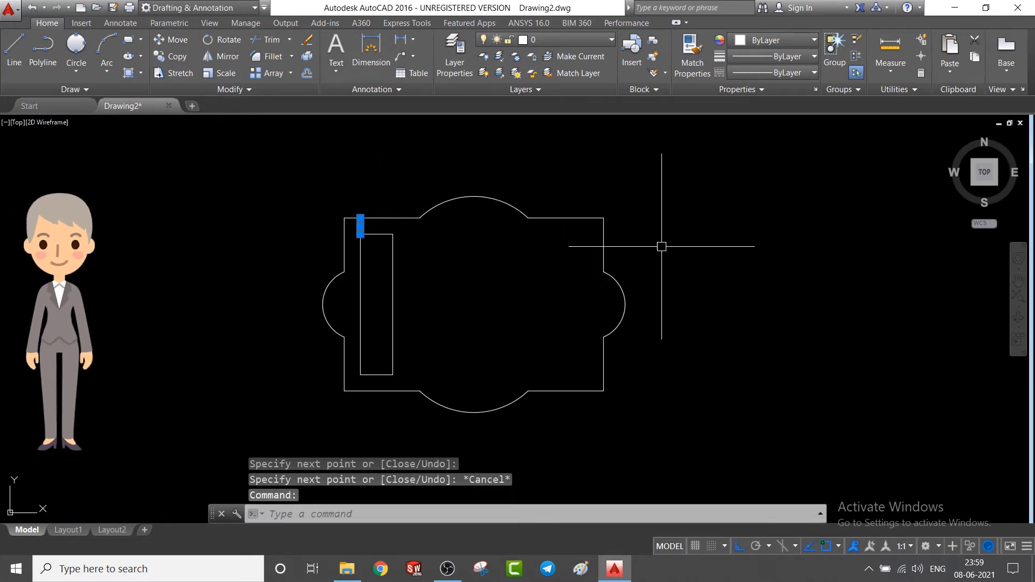
pyautogui.press('Delete')
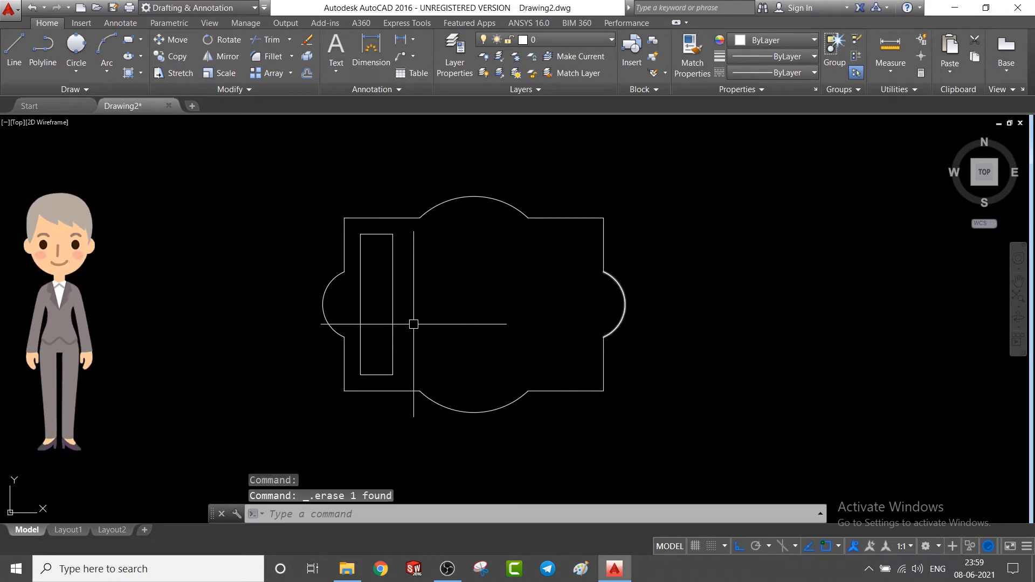
# Mirror the narrow rectangle about the vertical centreline through the upper arc's midpoint, keeping the original
pyautogui.click(234, 52)
pyautogui.click(382, 232)
pyautogui.click(393, 259)
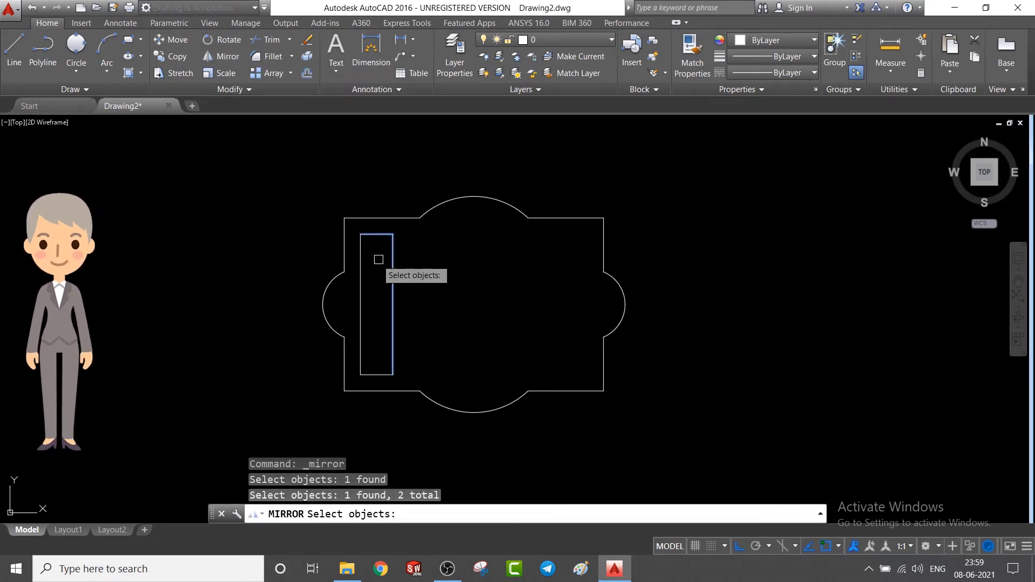
pyautogui.click(360, 258)
pyautogui.press('Return')
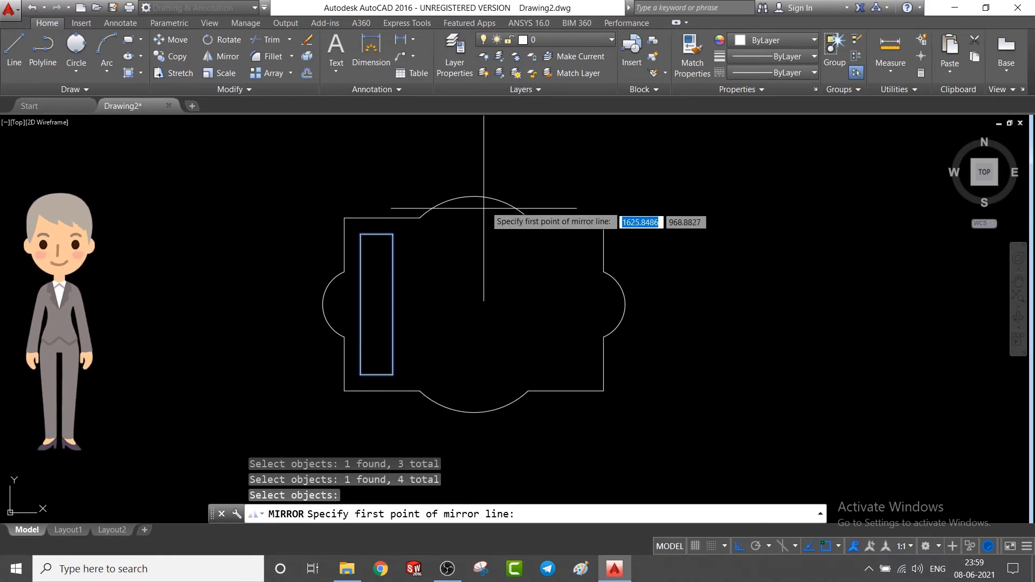
pyautogui.click(474, 196)
pyautogui.click(476, 426)
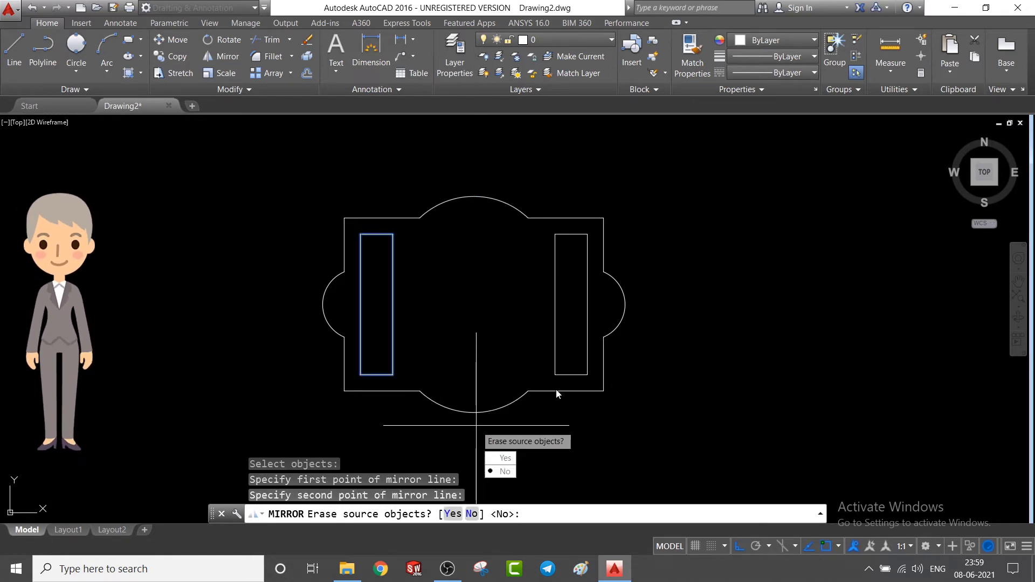
pyautogui.click(505, 471)
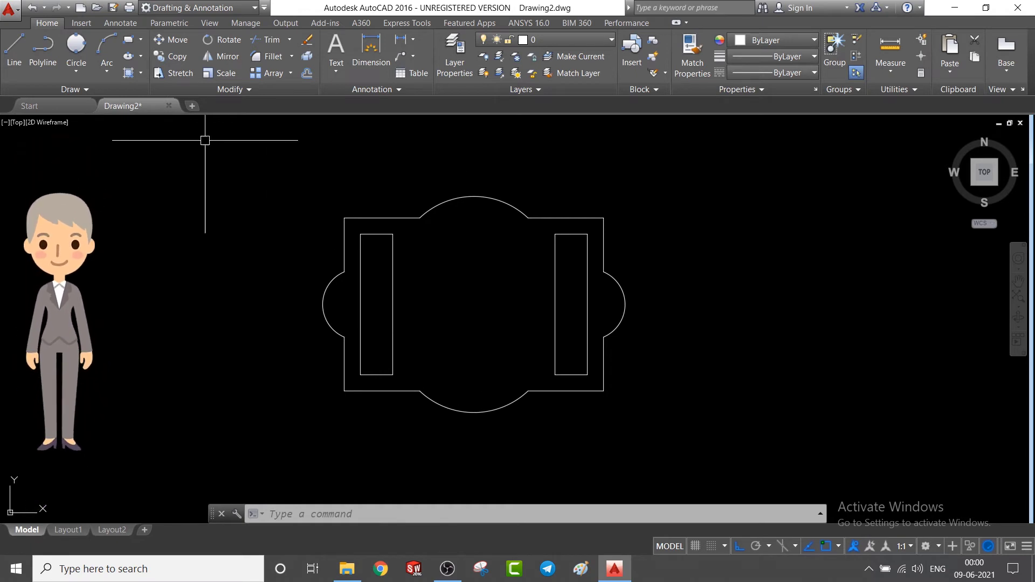
# Draw a circle of radius 60 at the outline's centre, aligned with the midpoints of the upper and left arcs
pyautogui.click(77, 72)
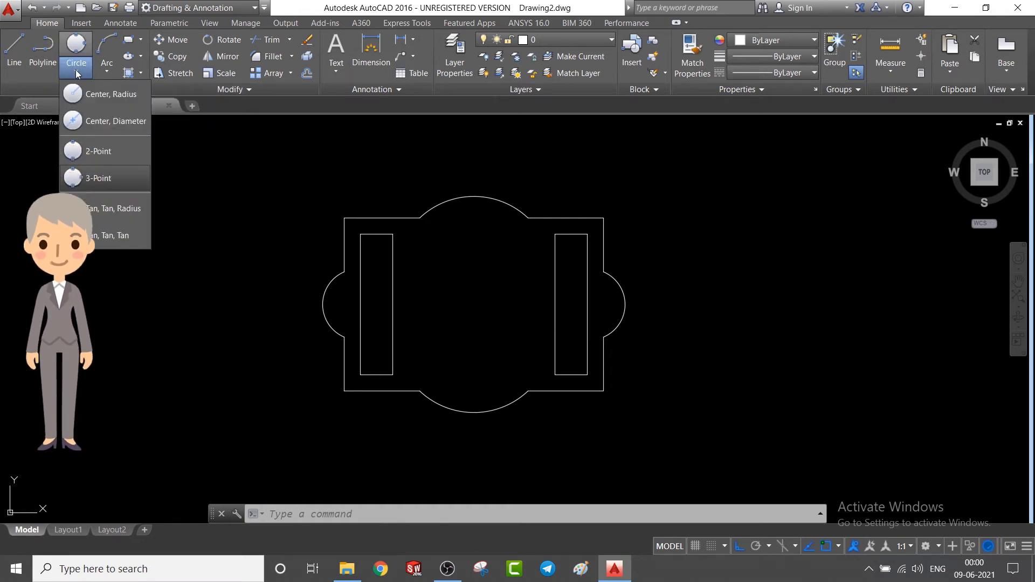
pyautogui.click(105, 93)
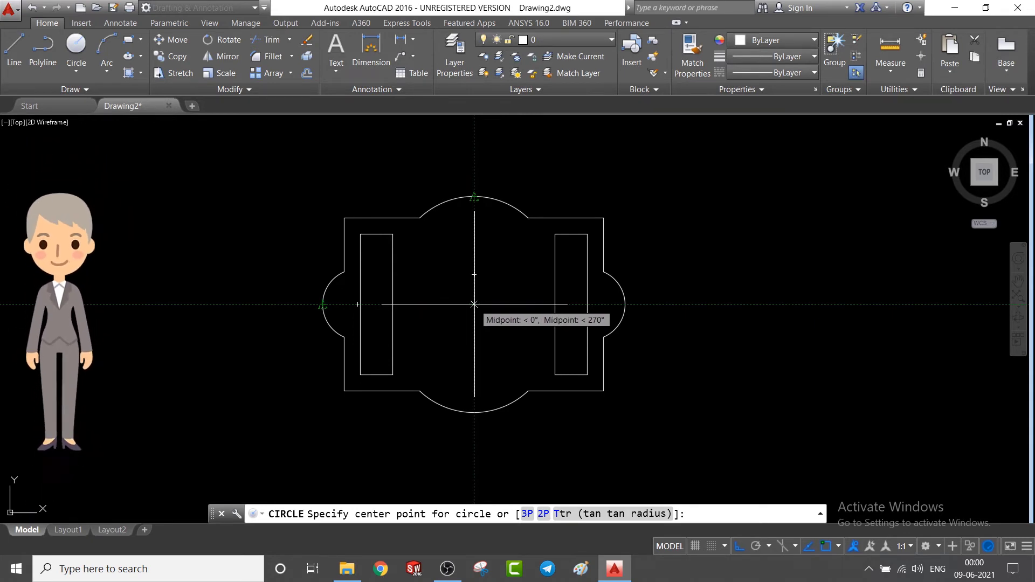
pyautogui.click(474, 304)
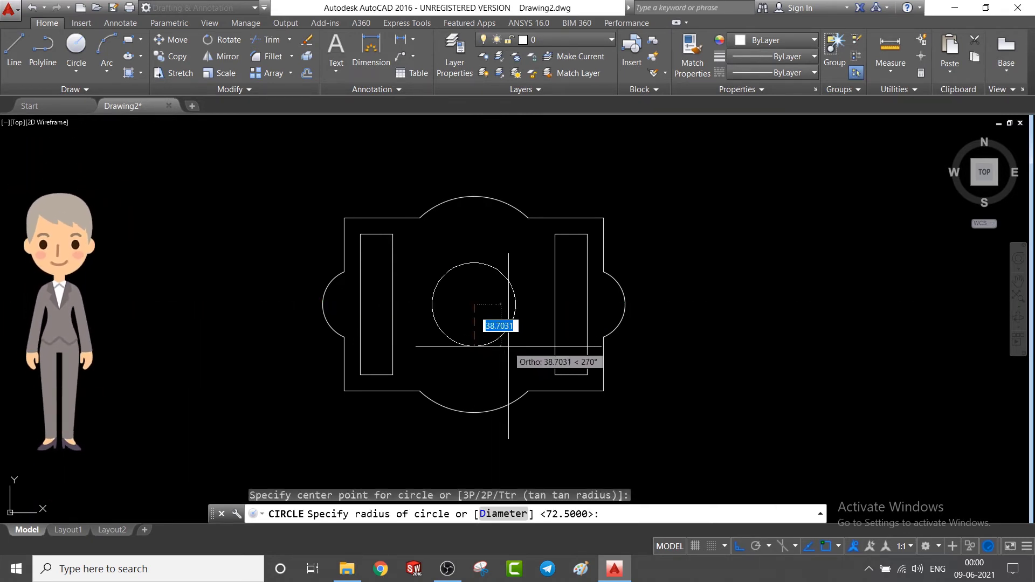
pyautogui.write('60')
pyautogui.press('Return')
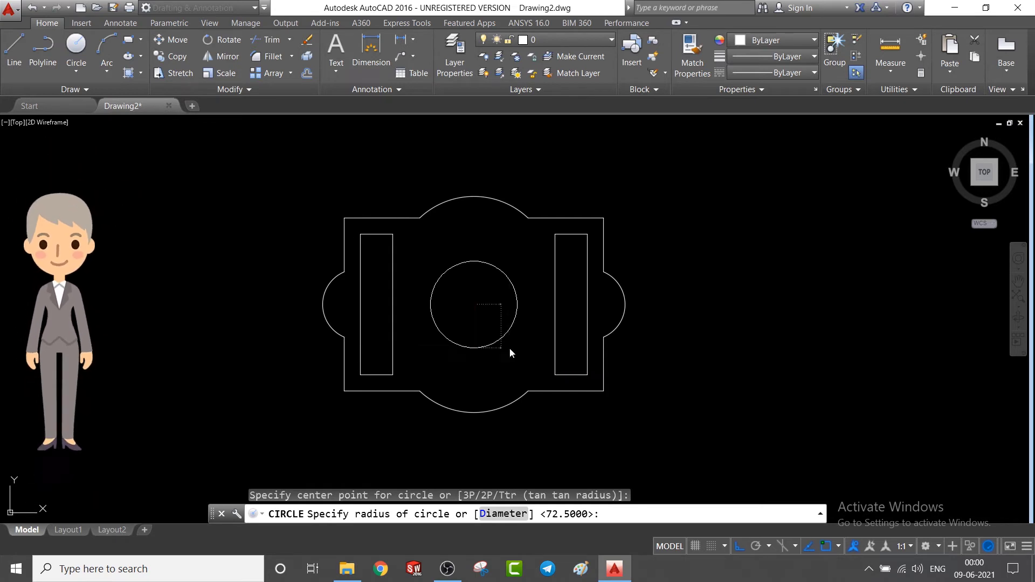
pyautogui.press('Escape')
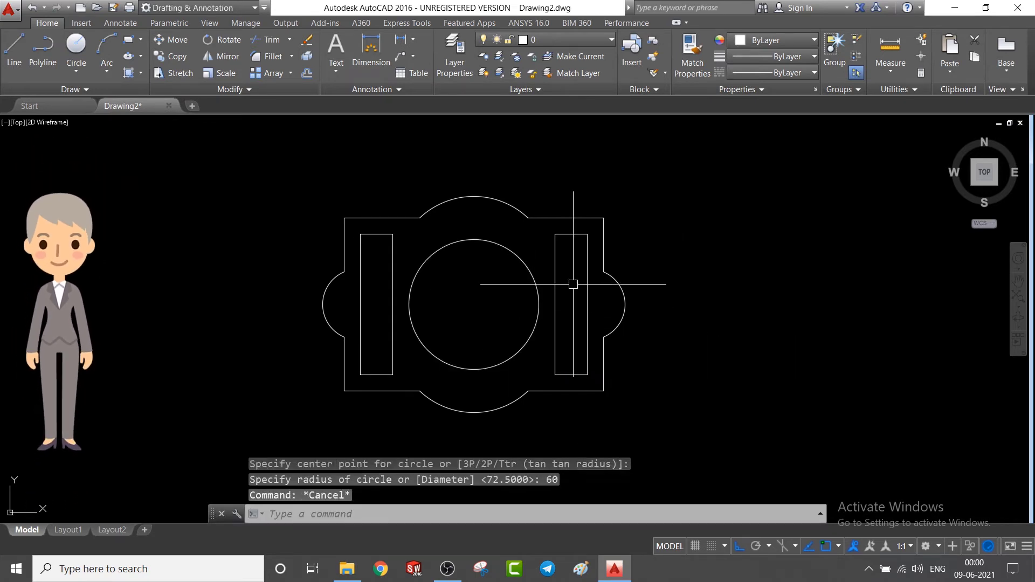
# Fillet the two lower corners of the left rectangle with a radius of 10
pyautogui.click(273, 56)
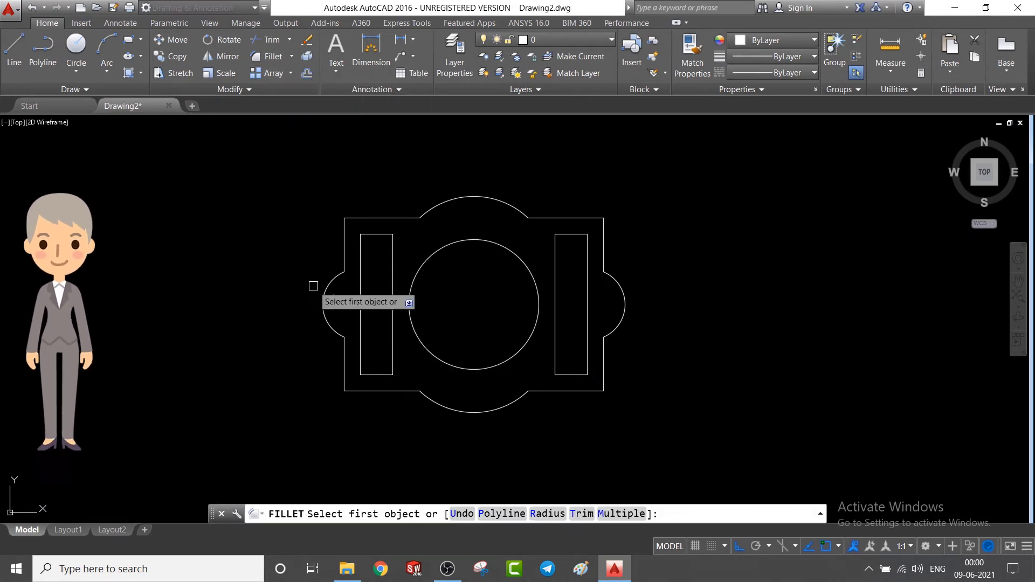
pyautogui.click(548, 514)
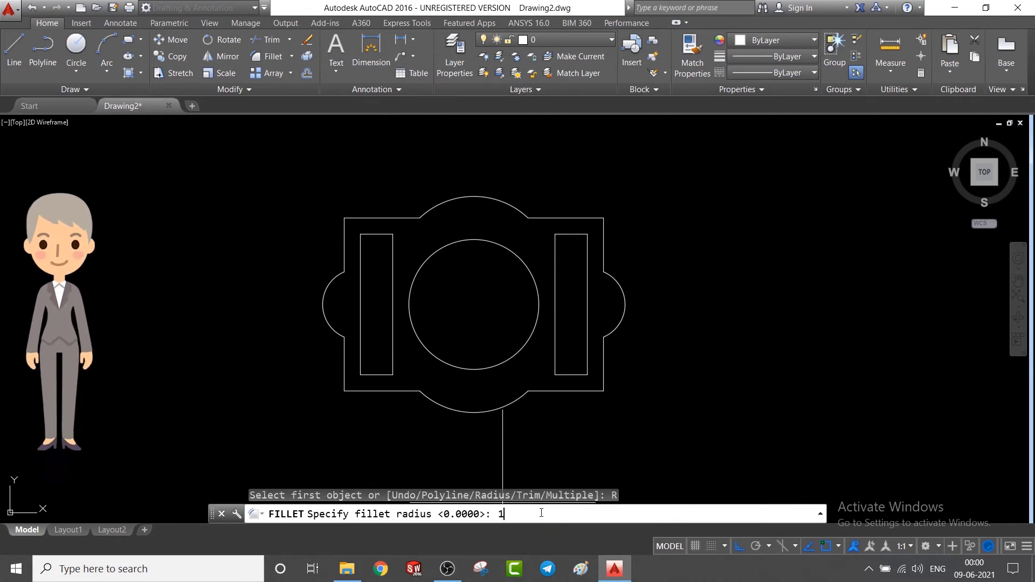
pyautogui.write('10')
pyautogui.press('Return')
pyautogui.click(361, 356)
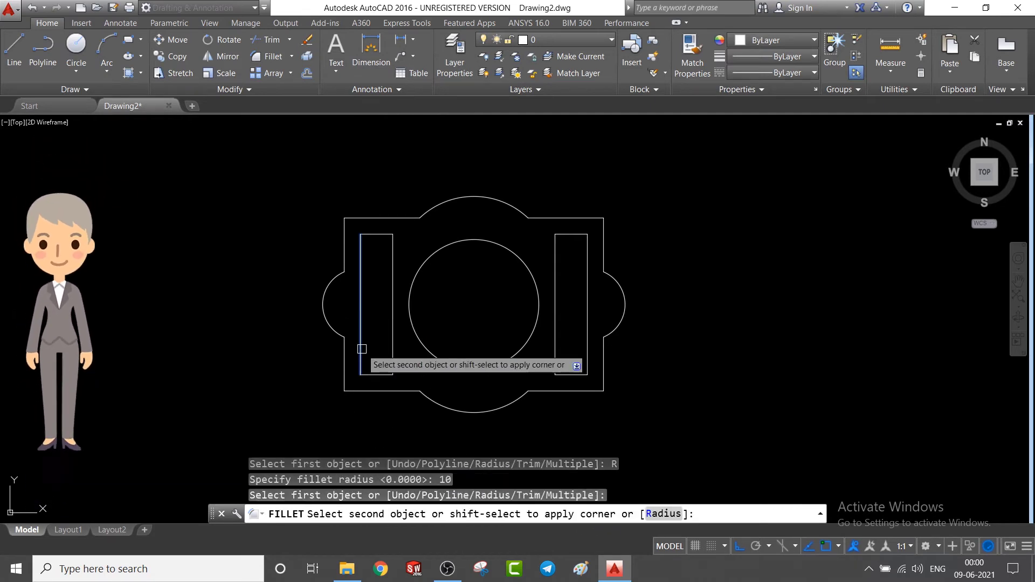
pyautogui.click(374, 375)
pyautogui.press('Return')
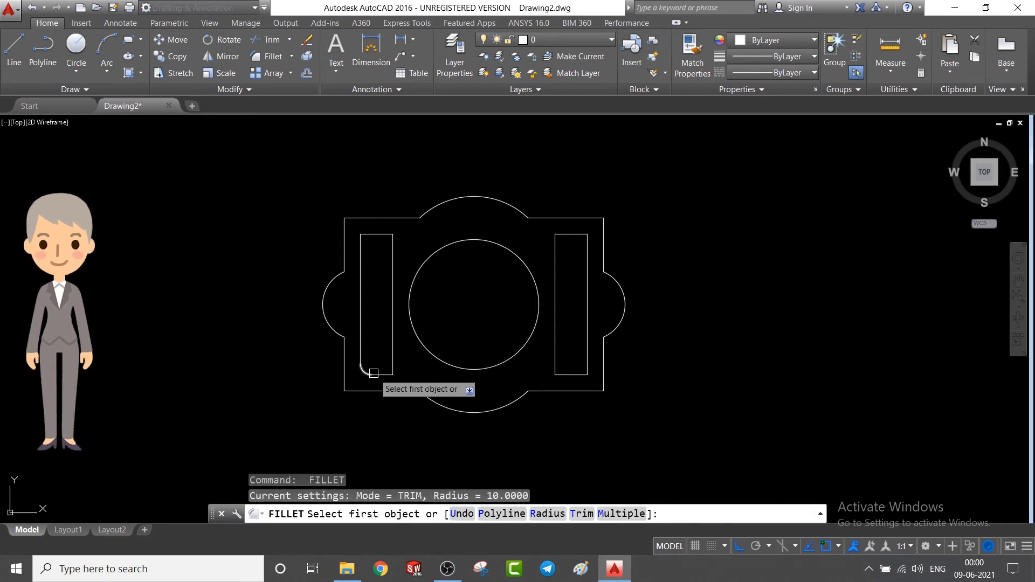
pyautogui.click(393, 368)
pyautogui.click(381, 374)
pyautogui.press('Return')
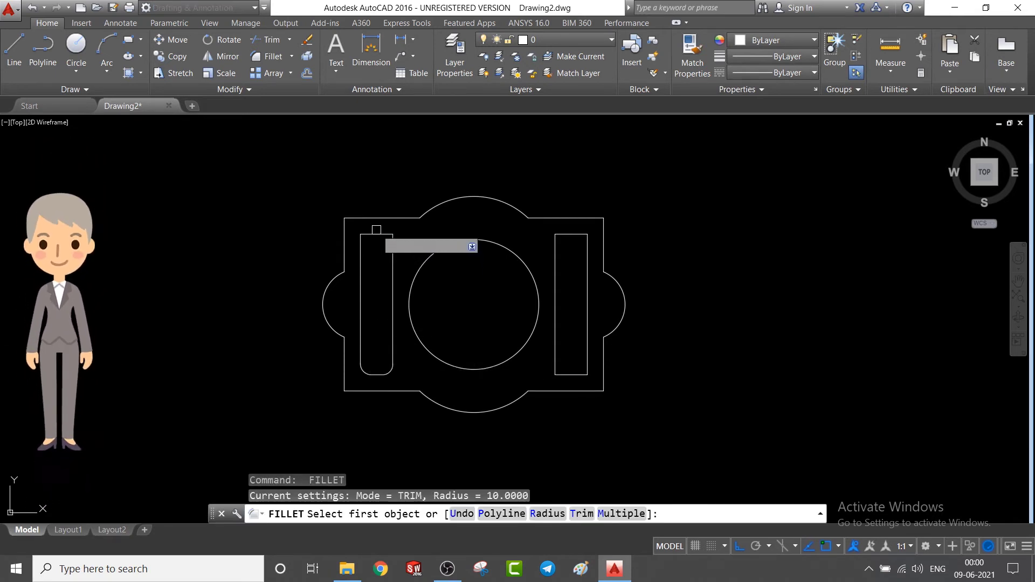
# Fillet the two upper corners of the left narrow rectangle with a radius of 10
pyautogui.press('Return')
pyautogui.press('Return')
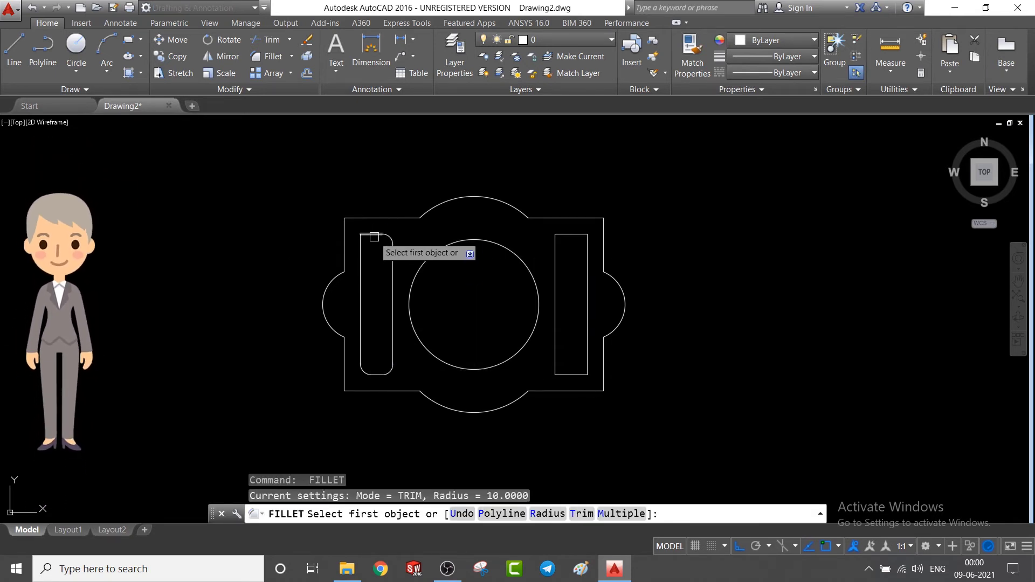
pyautogui.click(374, 237)
pyautogui.click(362, 253)
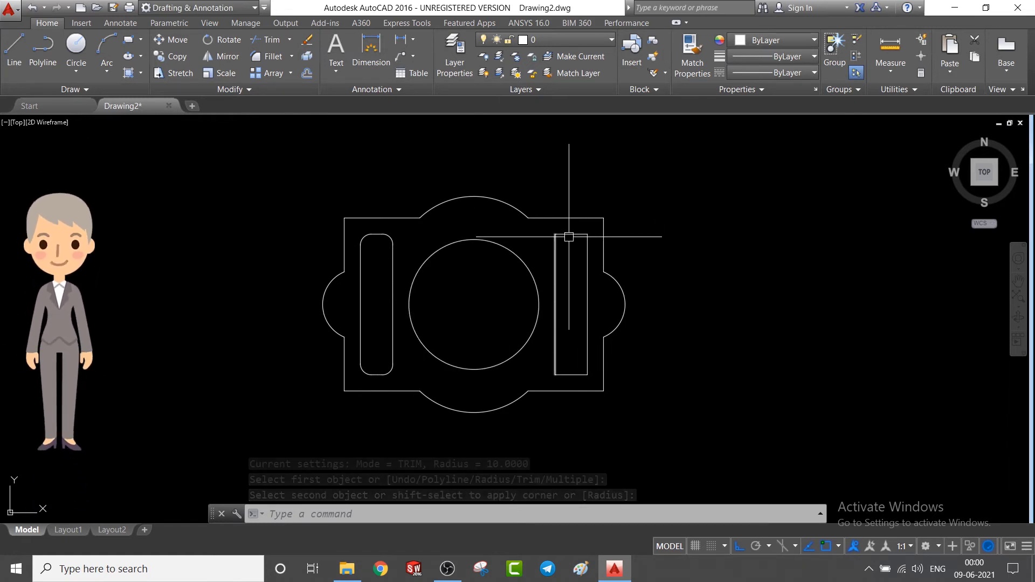
# Try to match the properties of the left rectangle's upper-left corner arc onto the right rectangle's upper and left edges
pyautogui.click(689, 62)
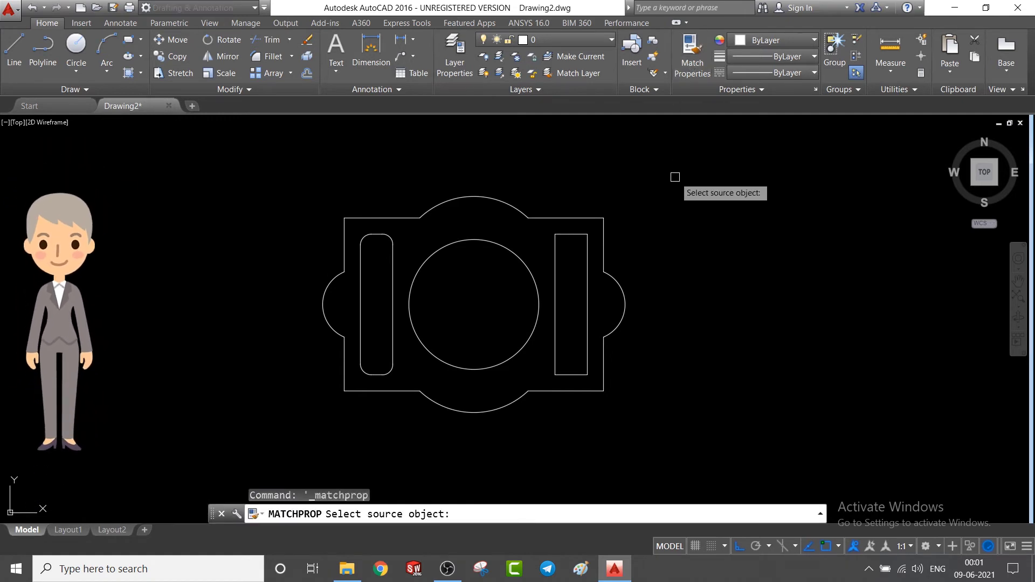
pyautogui.click(366, 239)
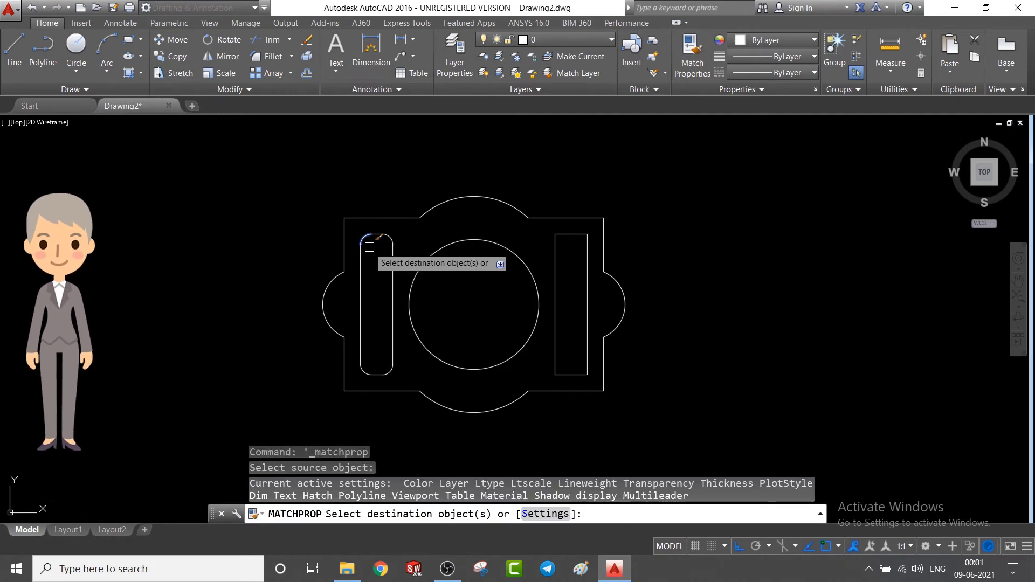
pyautogui.click(563, 237)
pyautogui.click(556, 242)
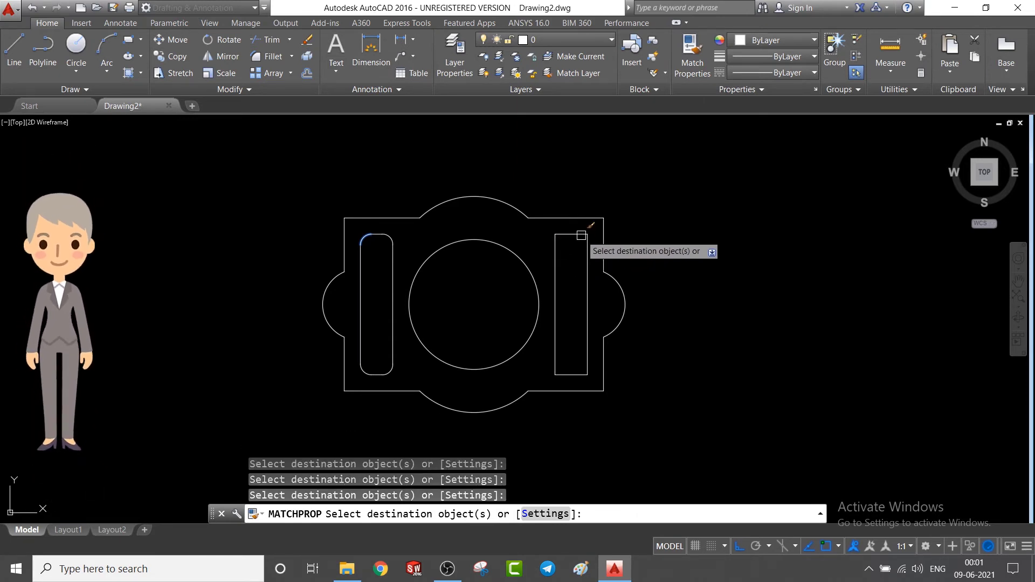
pyautogui.rightClick(659, 251)
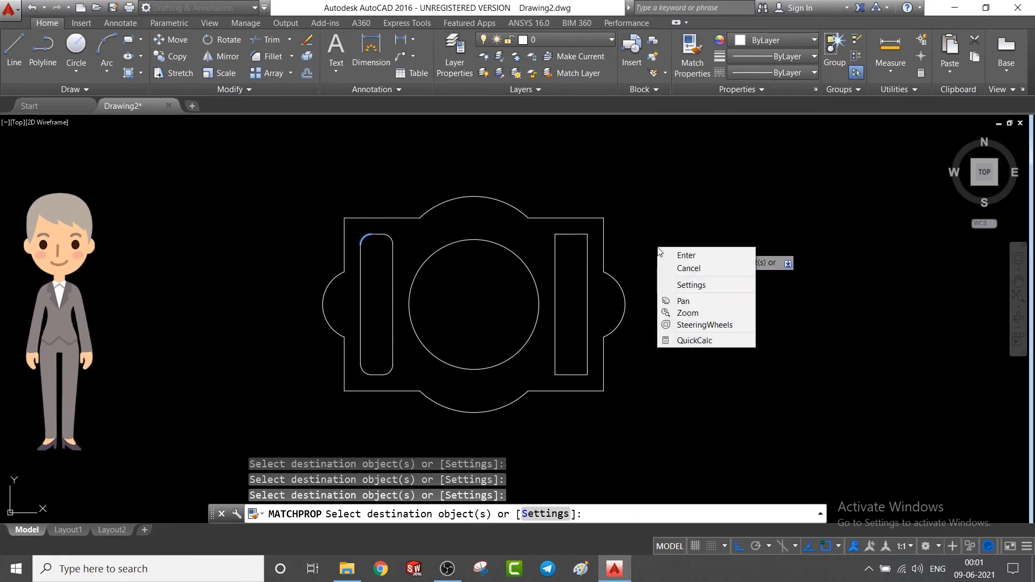
pyautogui.click(664, 255)
pyautogui.click(564, 234)
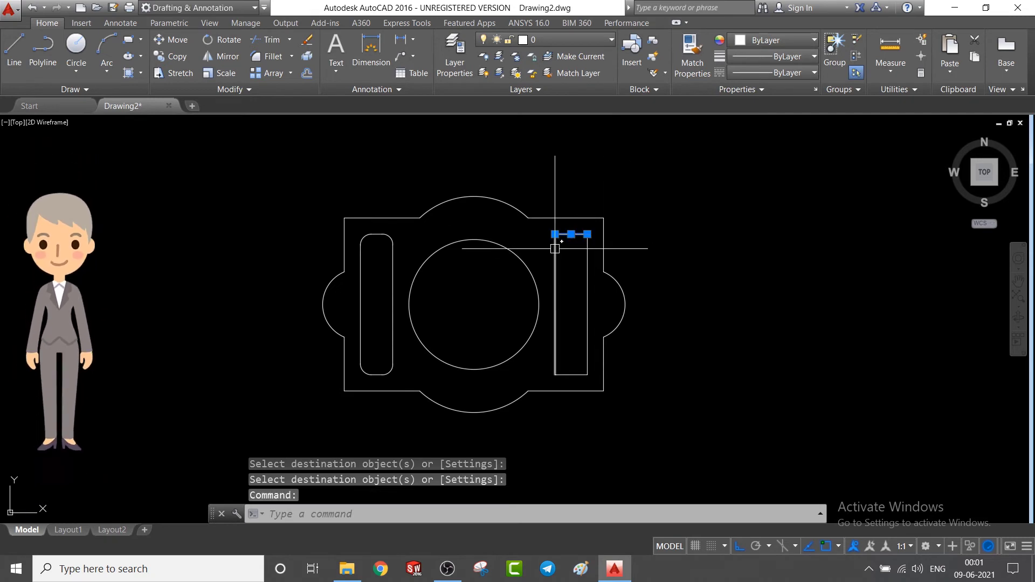
pyautogui.click(555, 250)
pyautogui.click(576, 249)
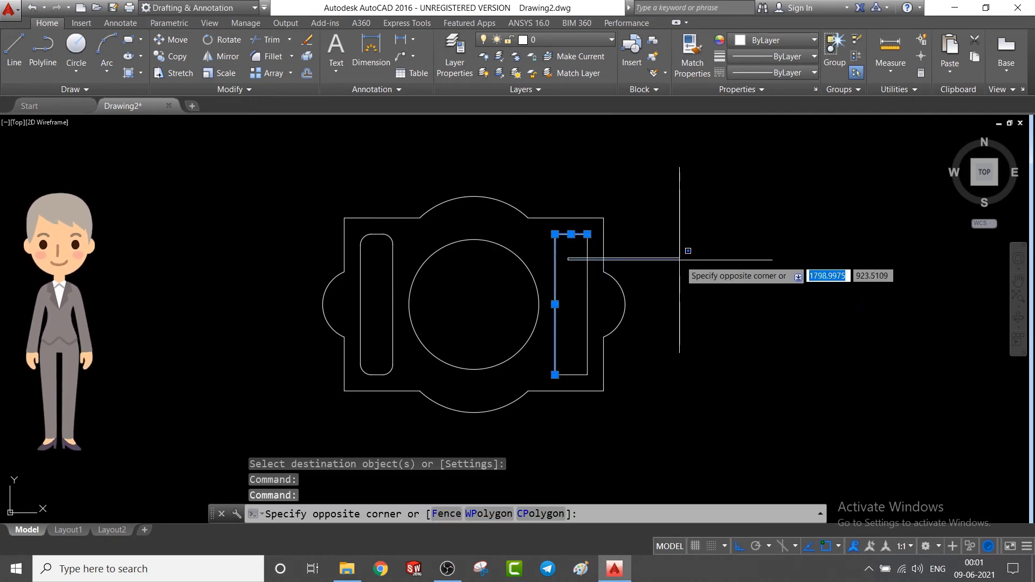
pyautogui.press('Escape')
pyautogui.press('Escape')
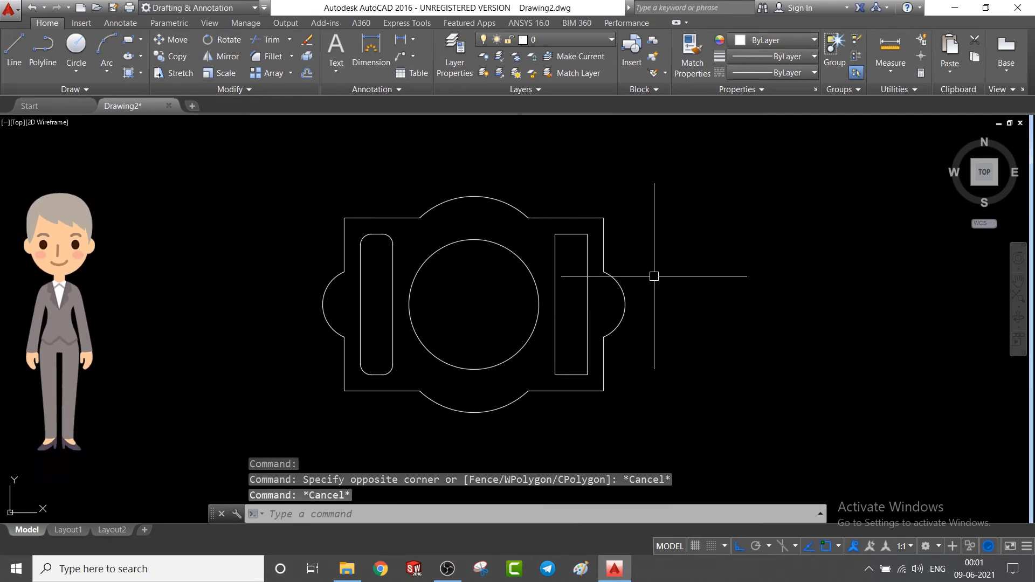
# Erase all four lines of the unfilleted right rectangle
pyautogui.click(575, 236)
pyautogui.click(557, 268)
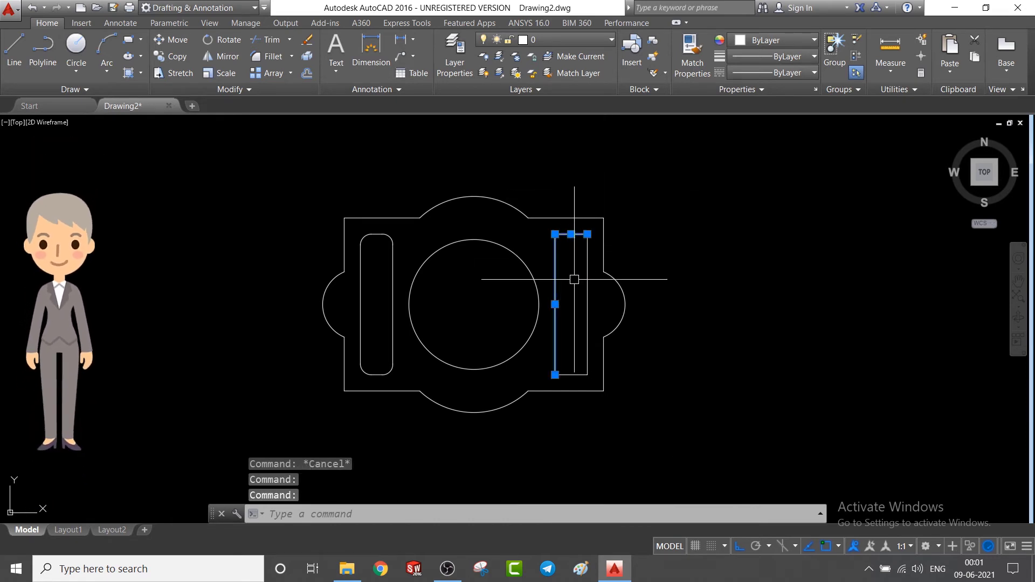
pyautogui.click(589, 287)
pyautogui.press('Delete')
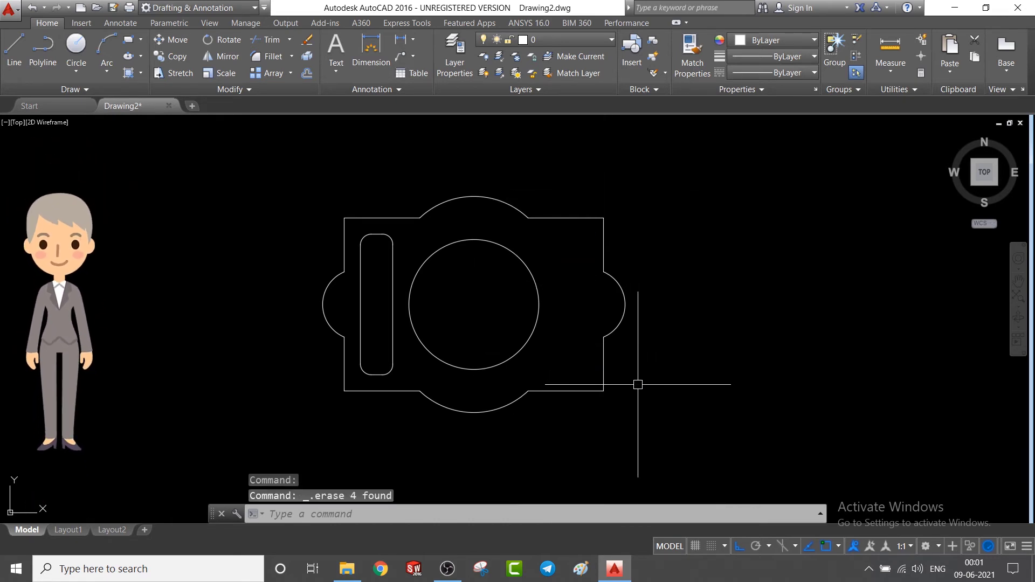
# Mirror the filleted left rectangle, with all its lines and corner arcs, about the vertical centreline through the upper arc's midpoint, keeping the original
pyautogui.click(238, 57)
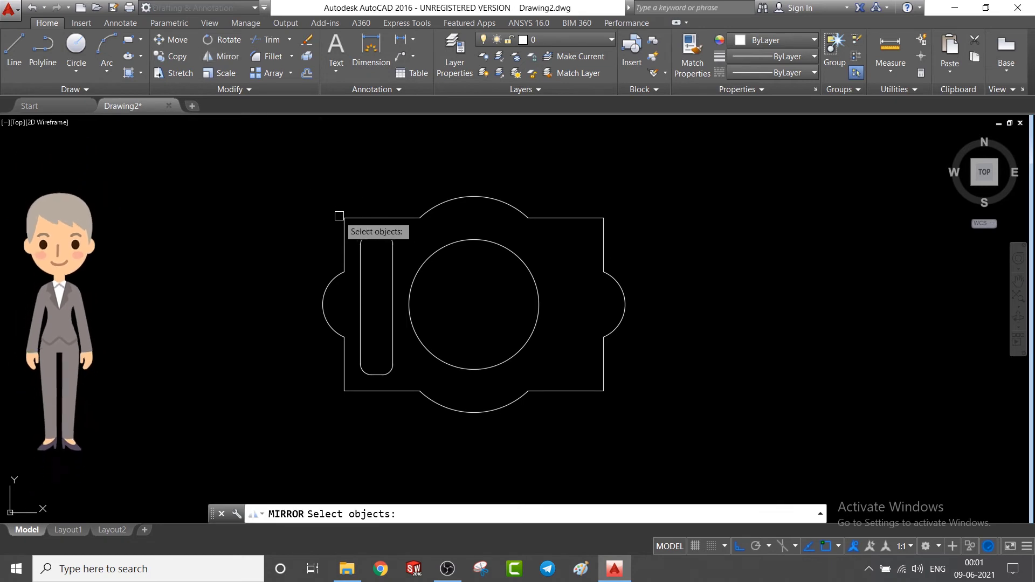
pyautogui.click(368, 237)
pyautogui.click(363, 244)
pyautogui.click(370, 240)
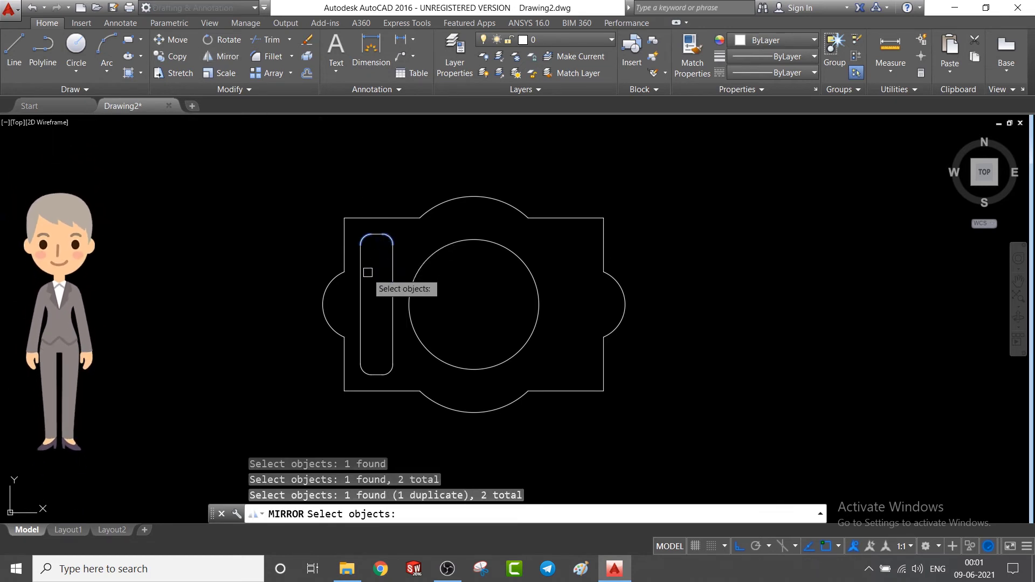
pyautogui.click(378, 235)
pyautogui.click(359, 280)
pyautogui.click(393, 278)
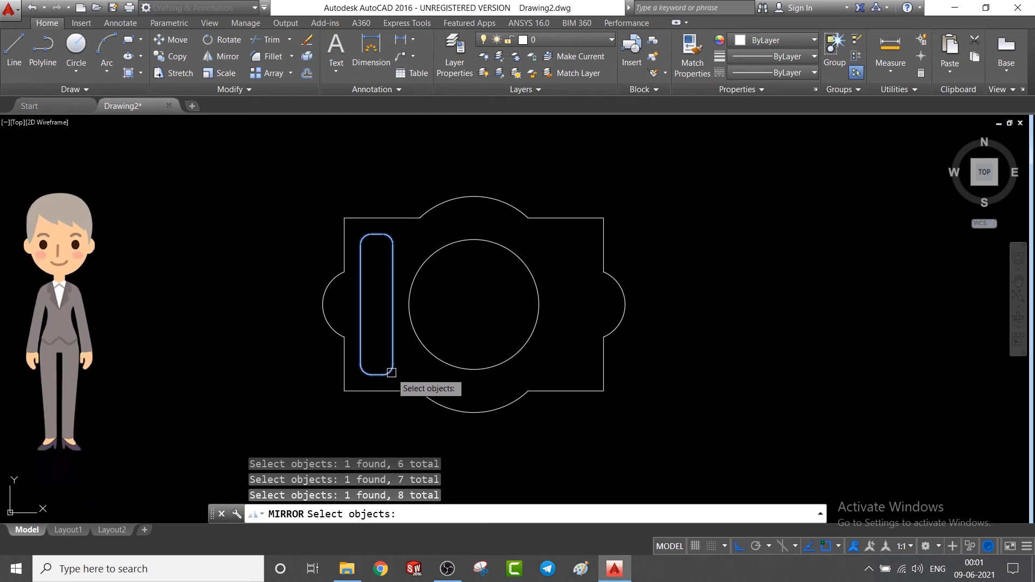
pyautogui.press('Return')
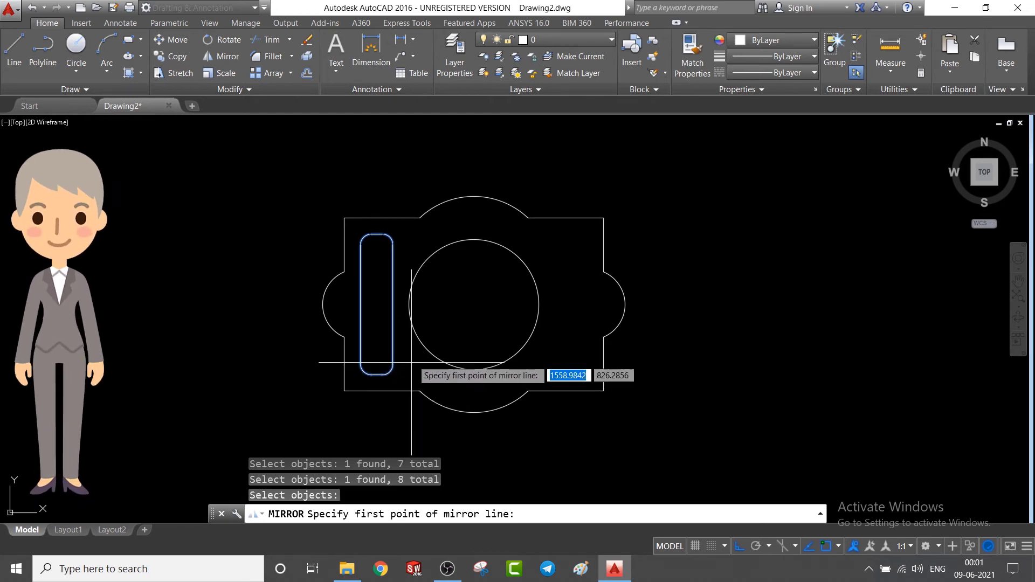
pyautogui.click(474, 196)
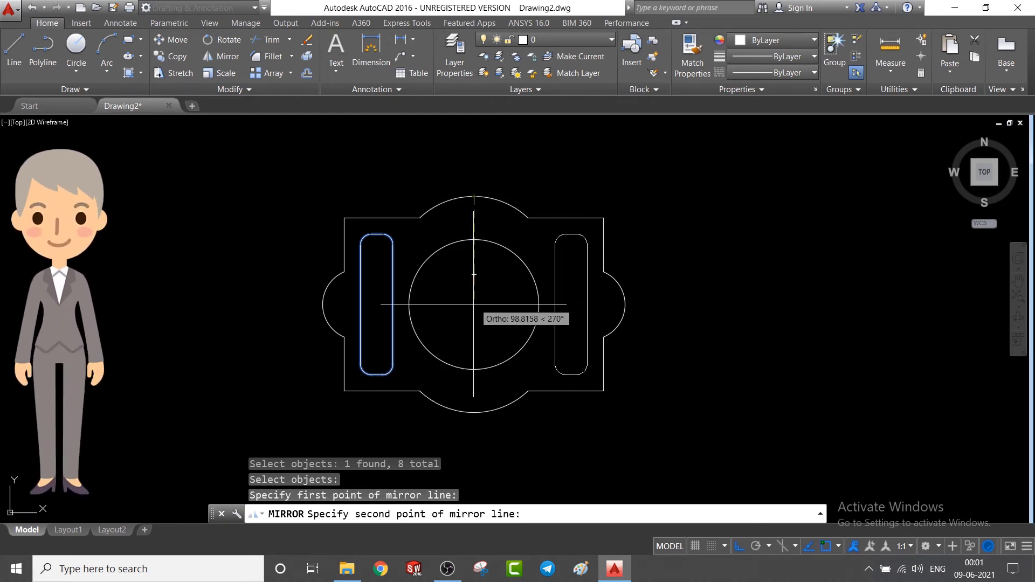
pyautogui.click(473, 424)
pyautogui.click(502, 469)
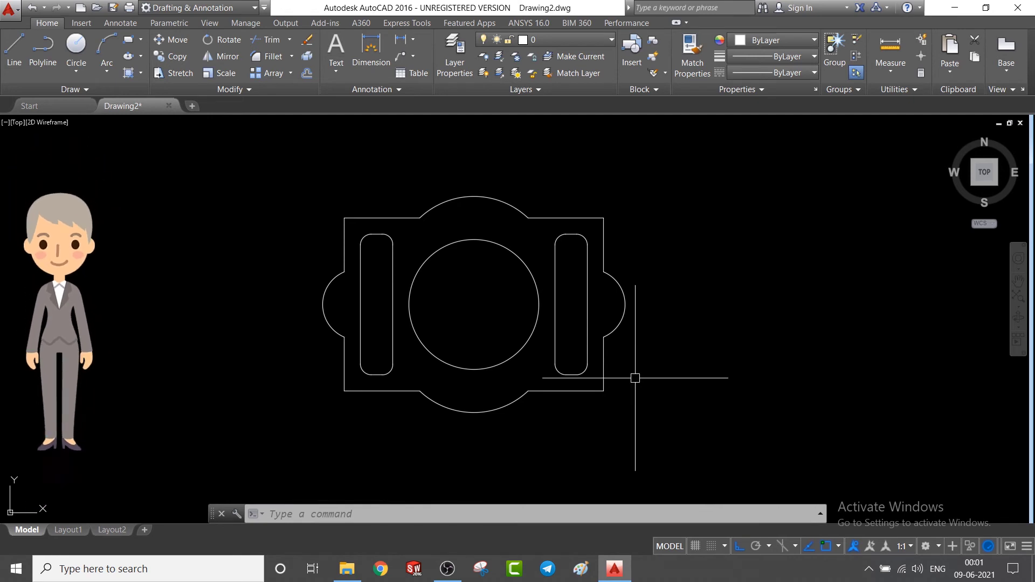
# Add a vertical linear dimension to the outline's lower-left edge, from the bottom corner to the left arc, placed outside the outline
pyautogui.scroll(2, 374, 293)
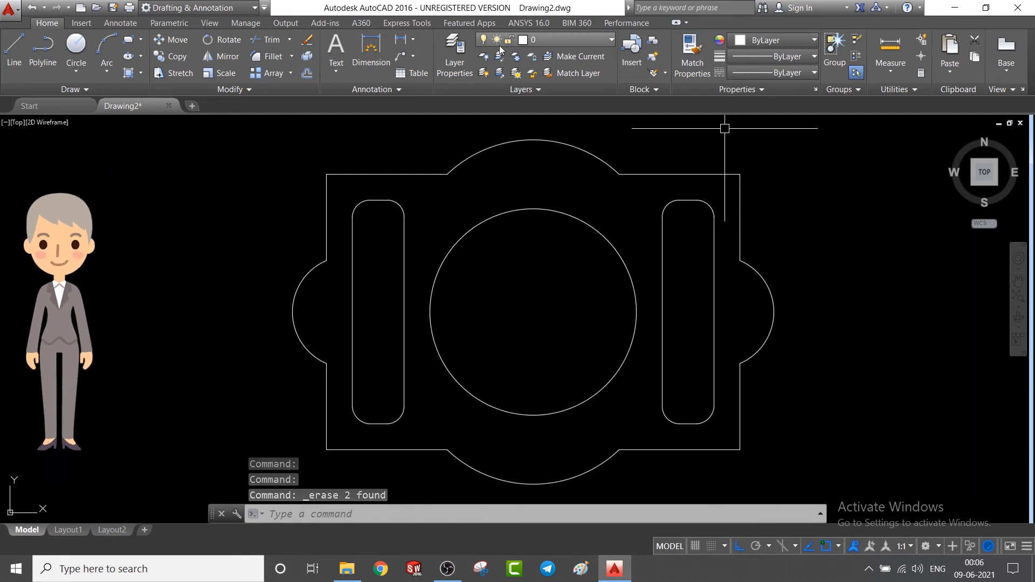
pyautogui.click(399, 41)
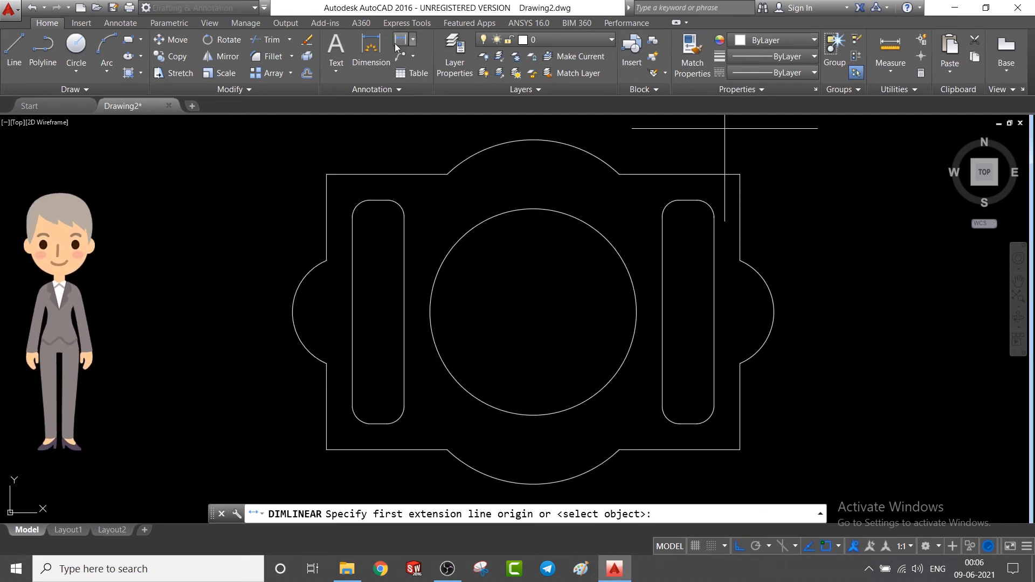
pyautogui.click(327, 449)
pyautogui.click(326, 364)
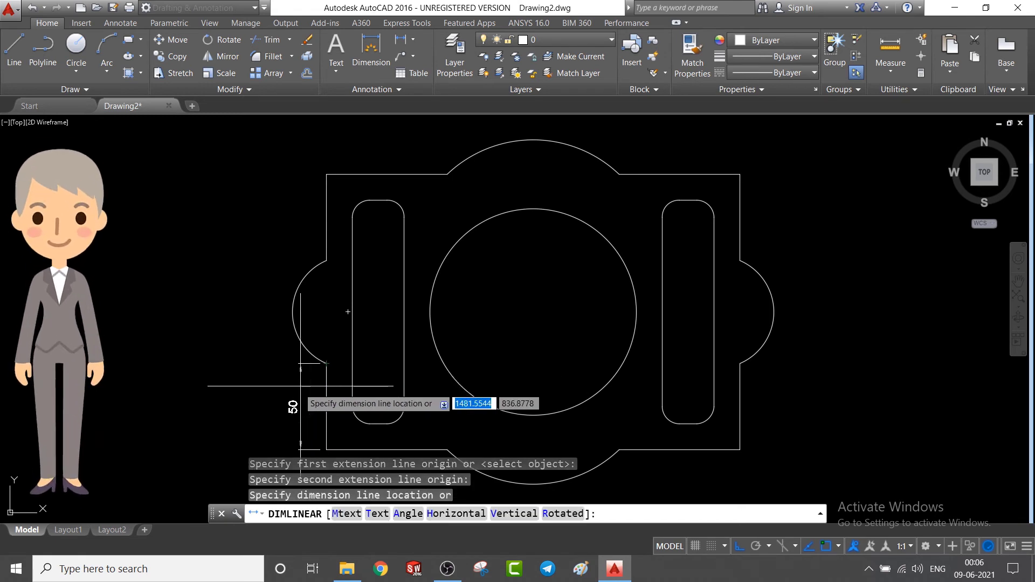
pyautogui.click(272, 406)
# Add vertical linear dimensions for the left arc's opening and the upper-left edge, in line with the lower-left edge's dimension
pyautogui.press('Return')
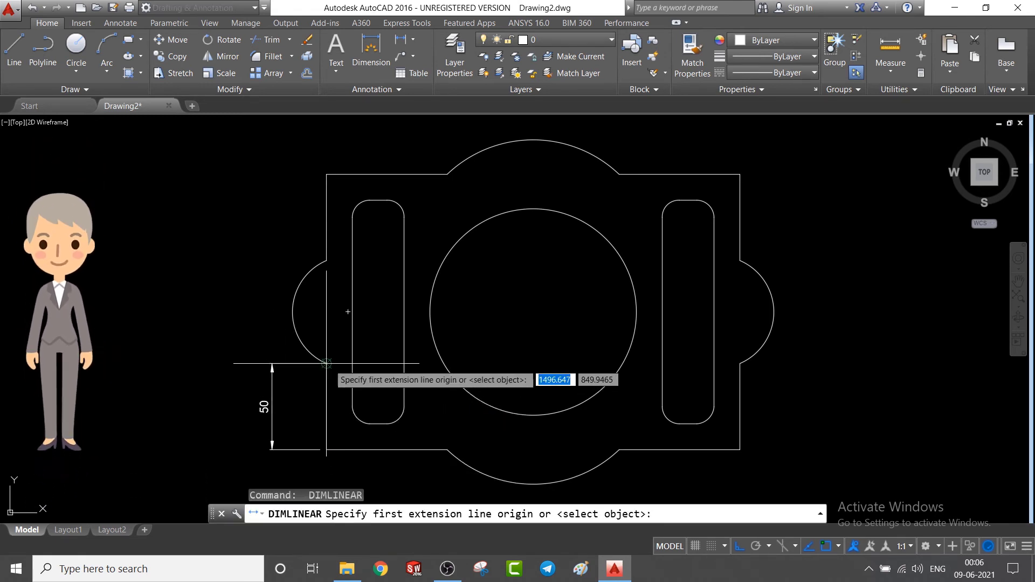
pyautogui.click(326, 363)
pyautogui.click(326, 261)
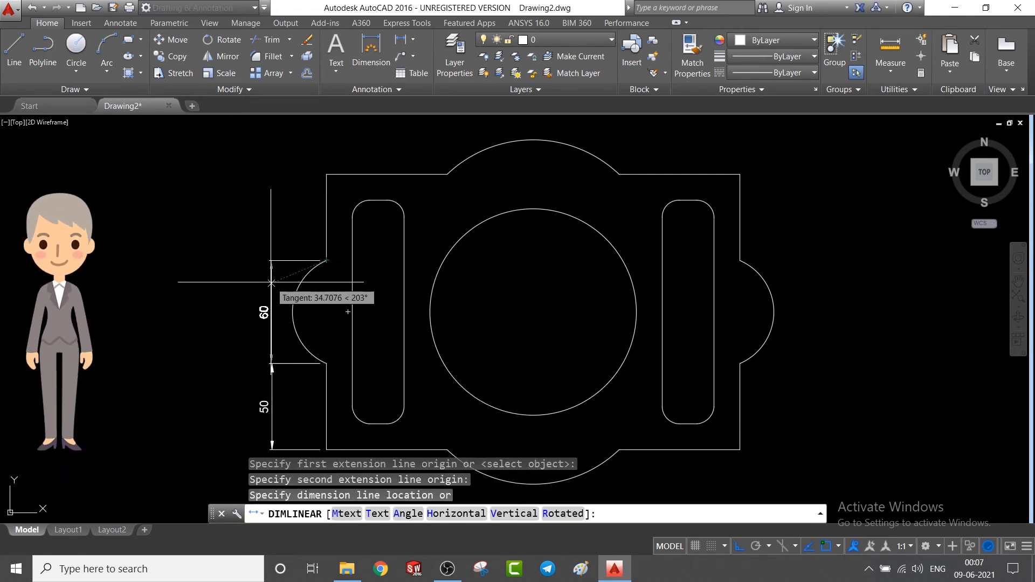
pyautogui.click(272, 282)
pyautogui.press('Return')
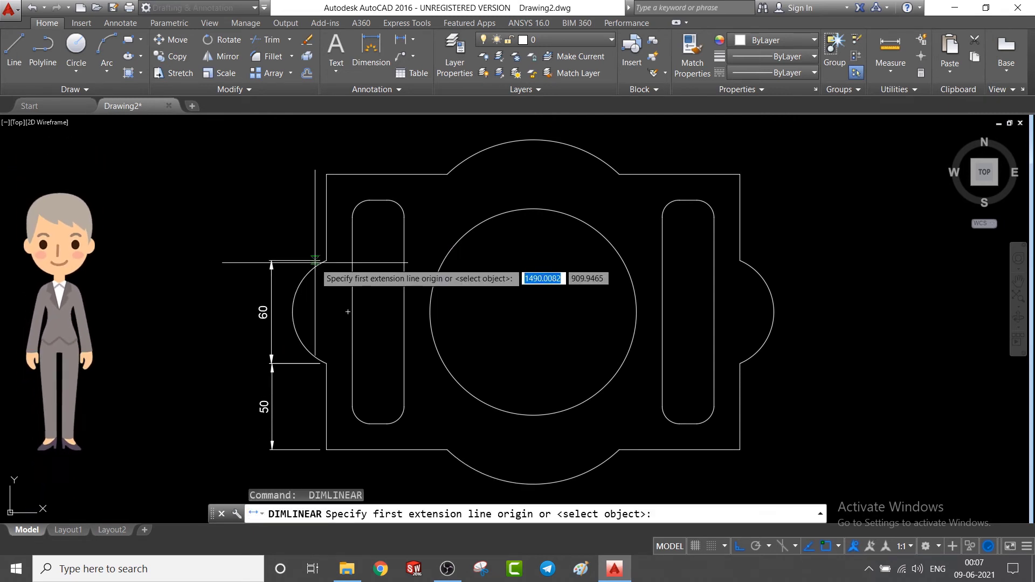
pyautogui.click(327, 261)
pyautogui.click(326, 174)
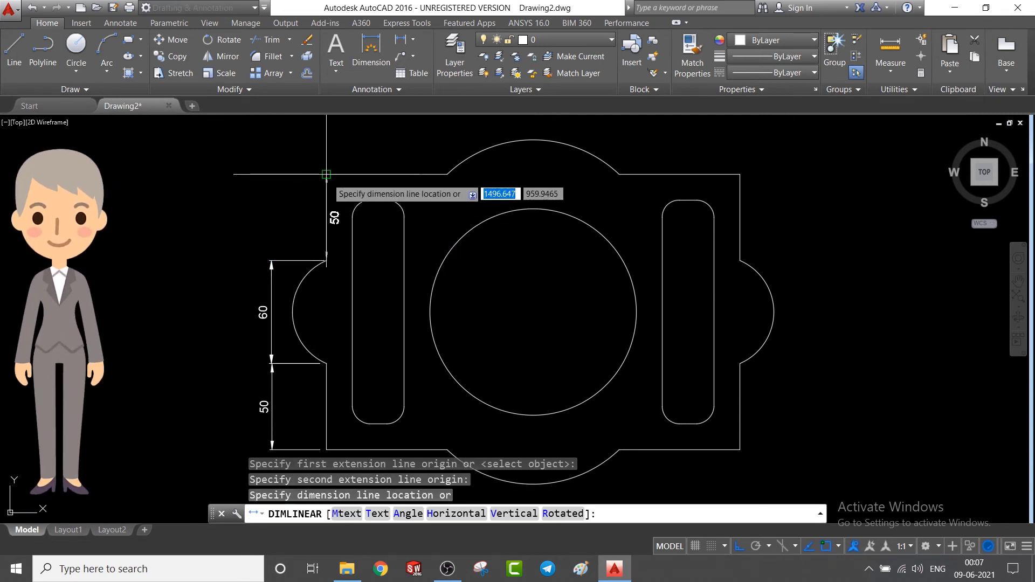
pyautogui.click(270, 197)
# Add horizontal linear dimensions above the outline for the upper edge's left segment and the upper arc's opening
pyautogui.press('Return')
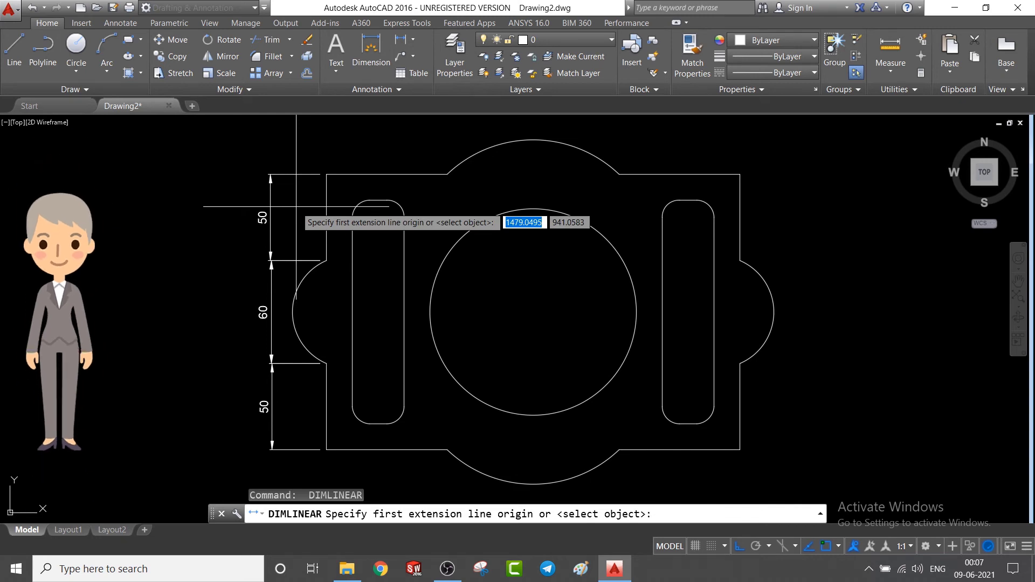
pyautogui.click(327, 174)
pyautogui.click(446, 174)
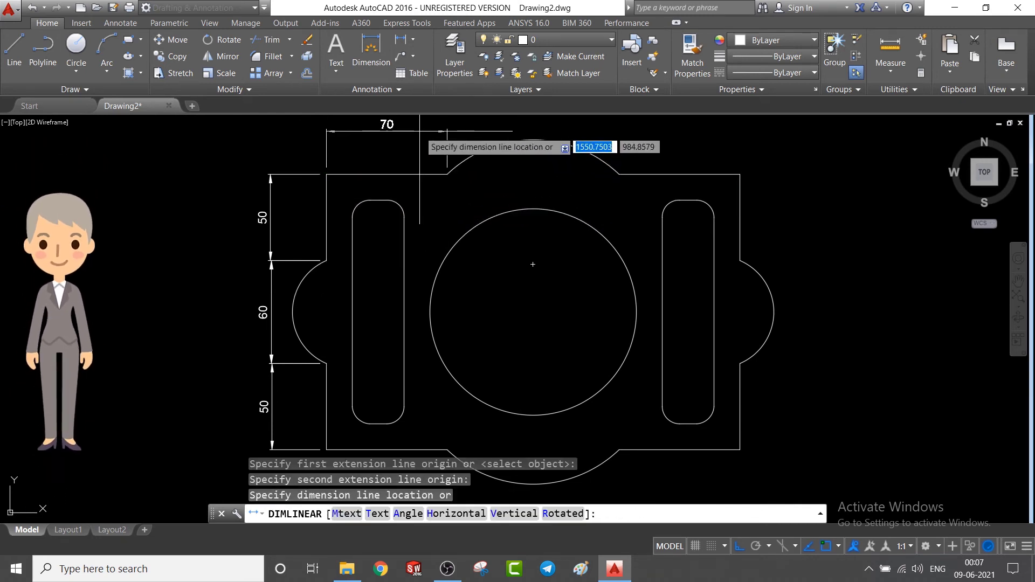
pyautogui.click(420, 131)
pyautogui.press('Return')
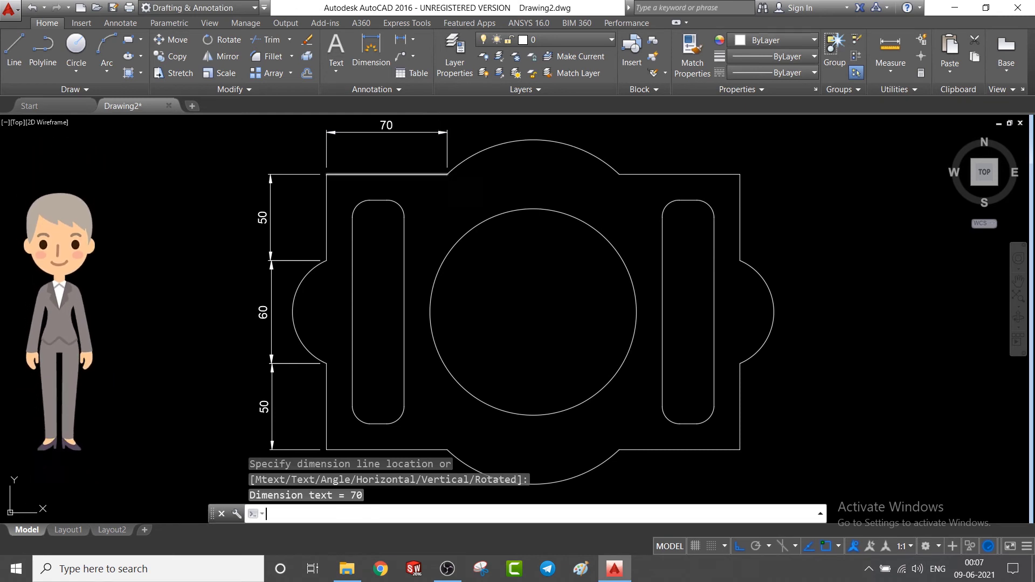
pyautogui.click(447, 174)
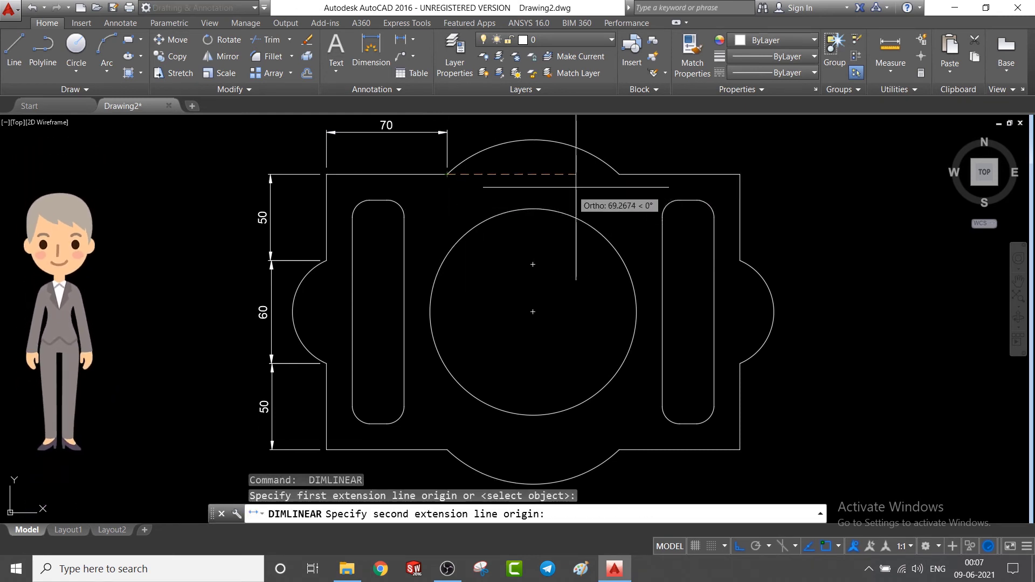
pyautogui.click(619, 175)
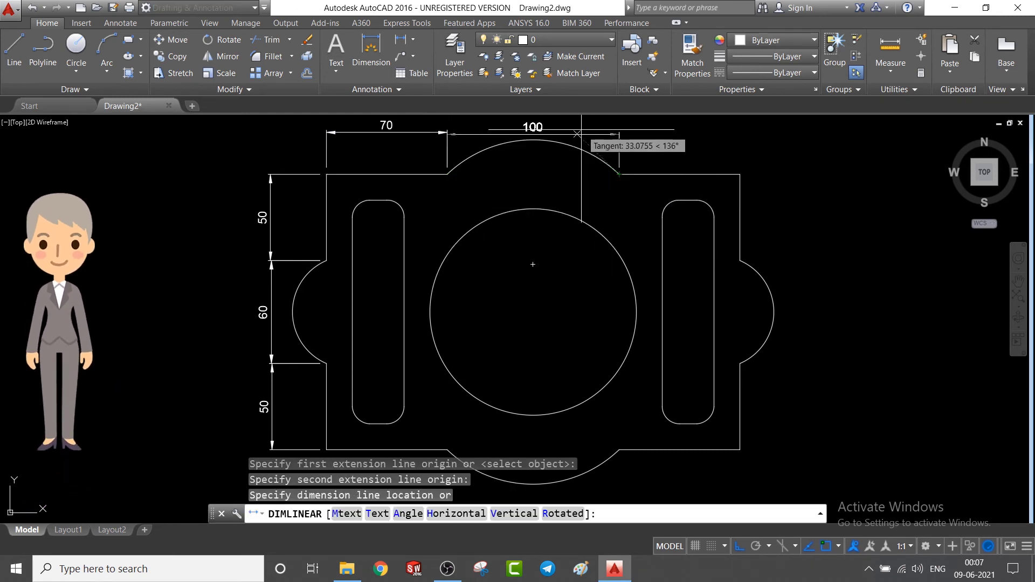
pyautogui.click(580, 132)
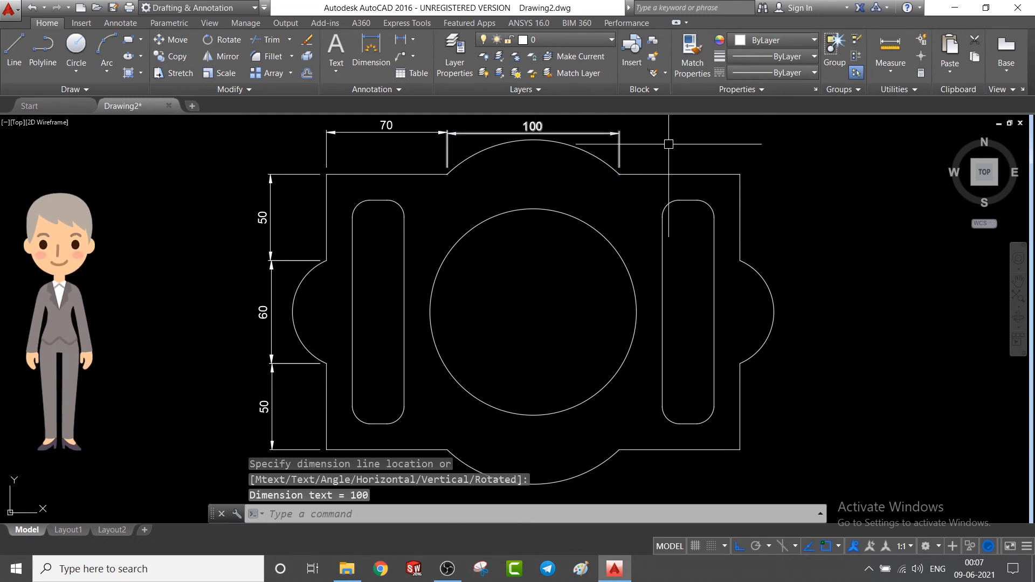
# Add a horizontal linear dimension for the upper edge's right segment, in line with the other dimensions above the outline
pyautogui.press('Return')
pyautogui.click(623, 175)
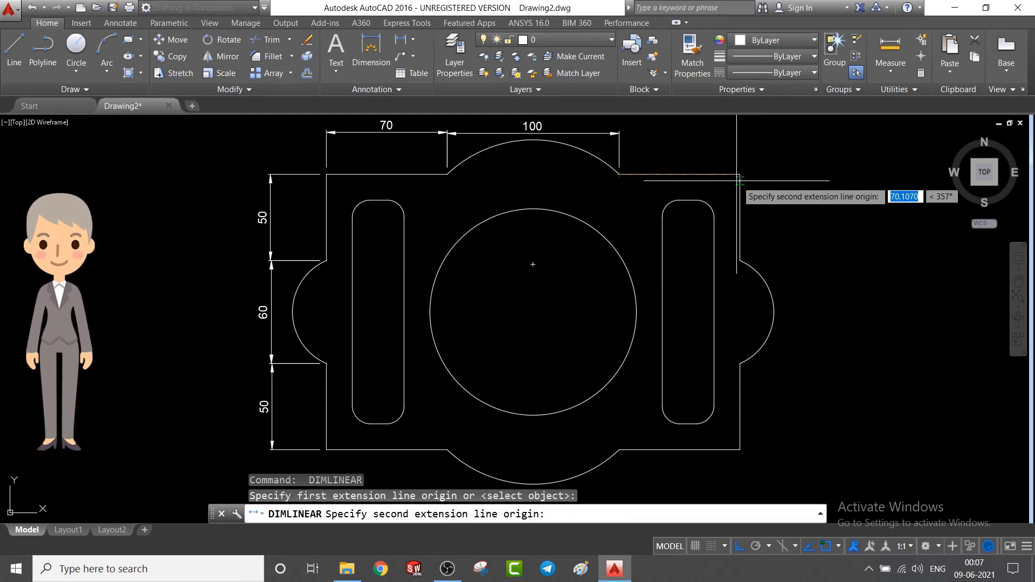
pyautogui.click(740, 174)
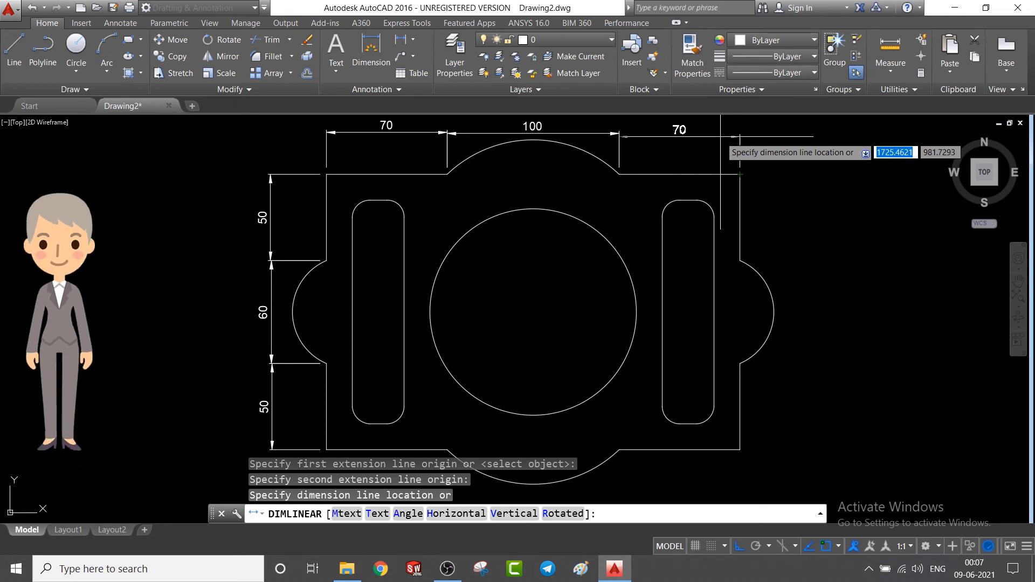
pyautogui.click(721, 135)
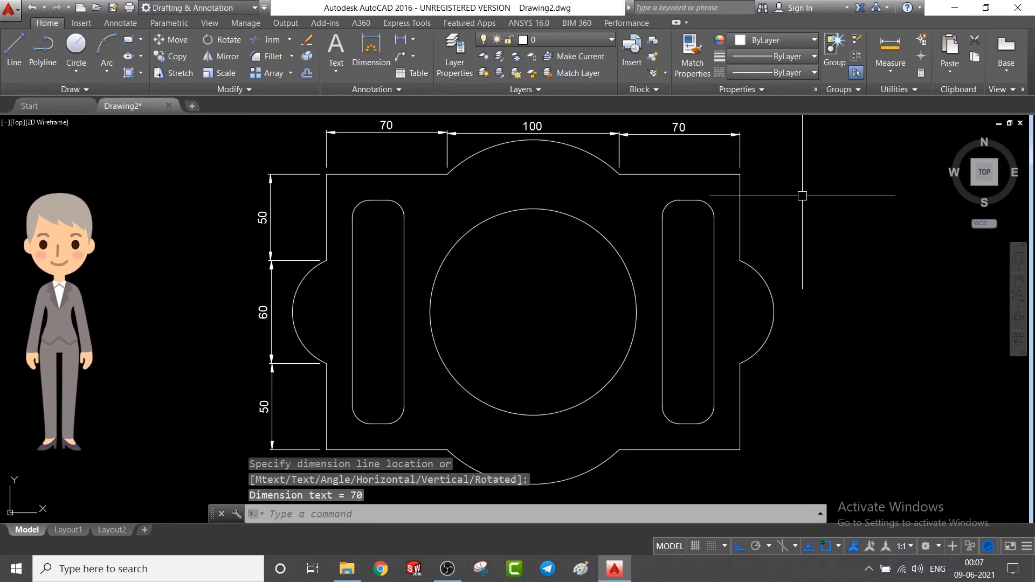
# Add a vertical linear dimension for the right inner rectangle's overall height, placed outside the outline beyond the right arc
pyautogui.press('Return')
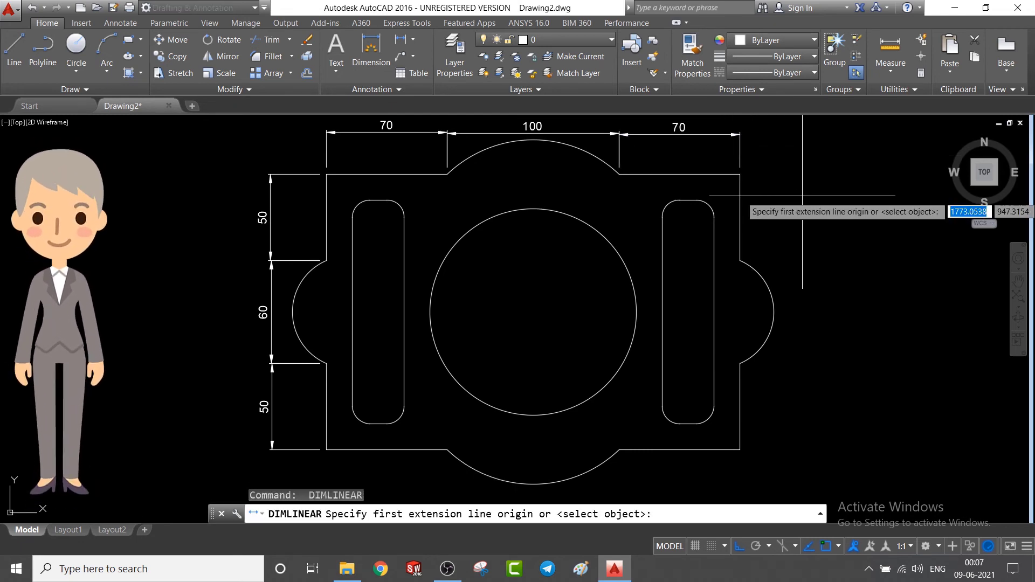
pyautogui.click(688, 200)
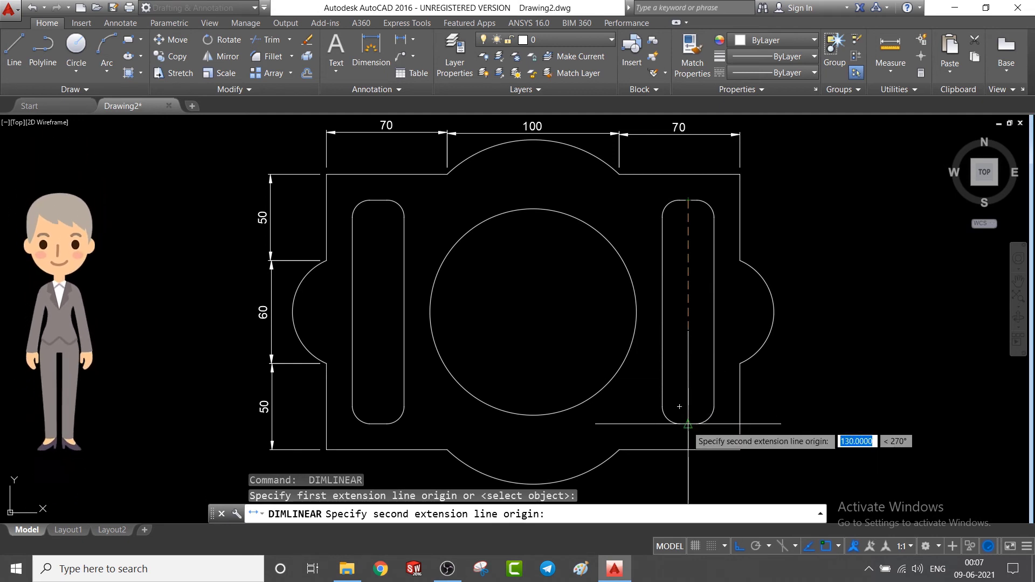
pyautogui.click(688, 424)
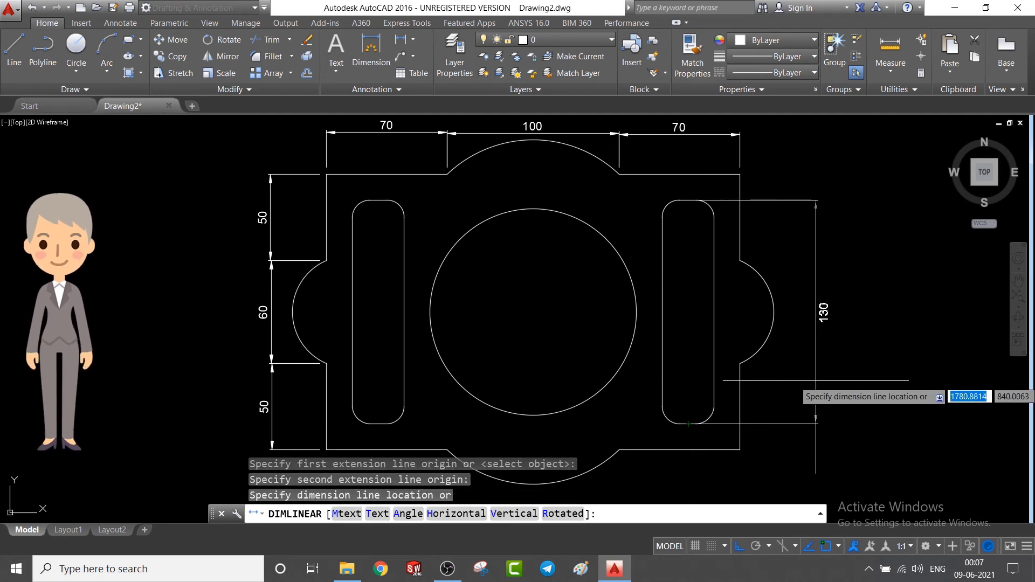
pyautogui.click(807, 379)
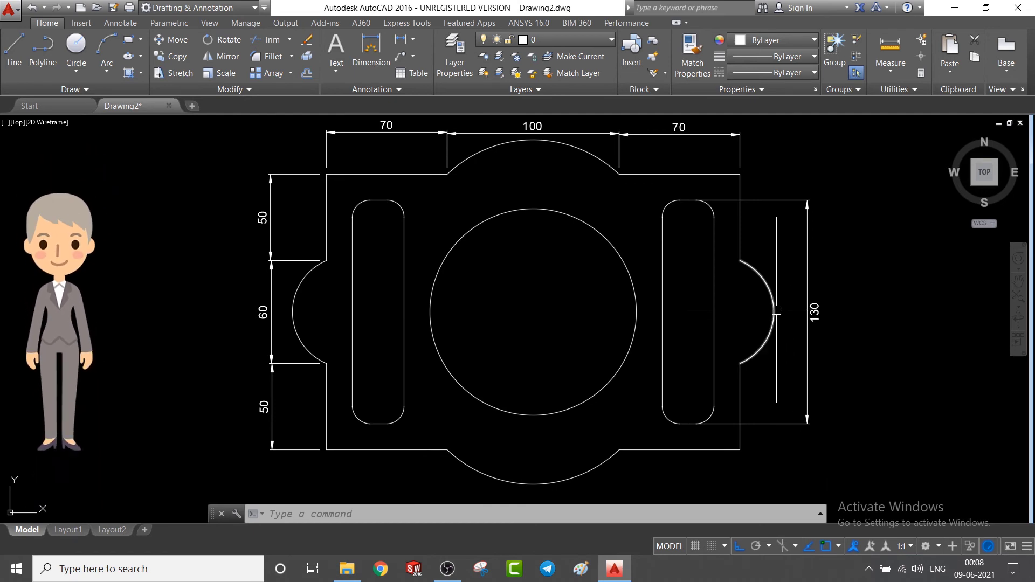
# Add linear dimensions for the right arc's bulge depth, in line with the upper dimensions, and the lower arc's bulge depth, outside the lower-right corner
pyautogui.press('space')
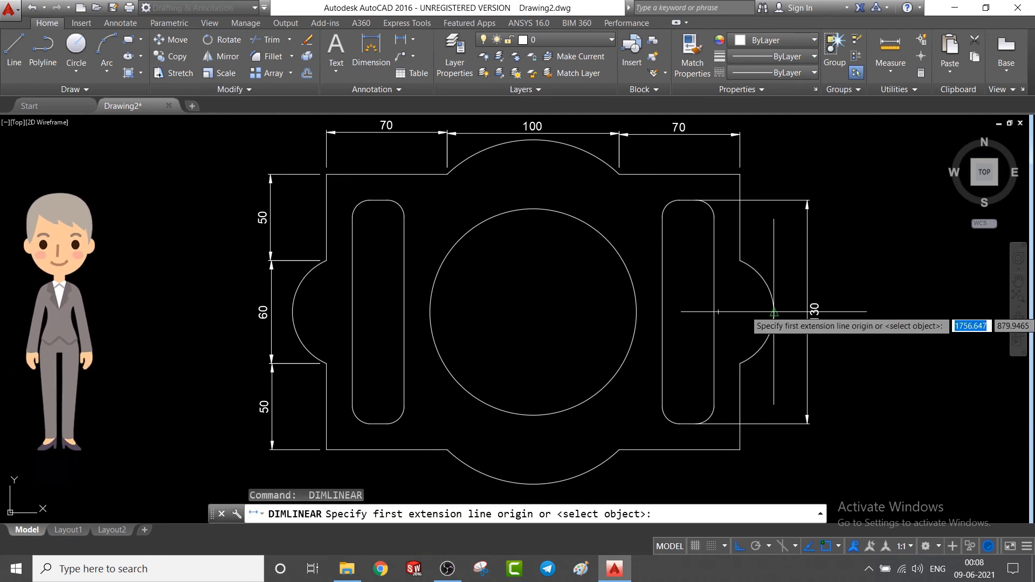
pyautogui.click(775, 311)
pyautogui.click(740, 174)
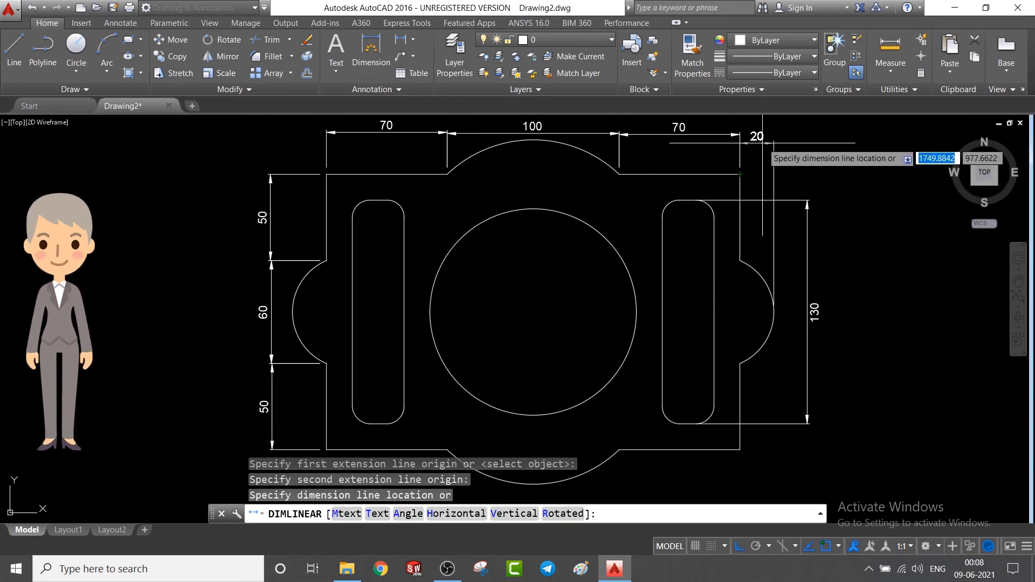
pyautogui.click(761, 134)
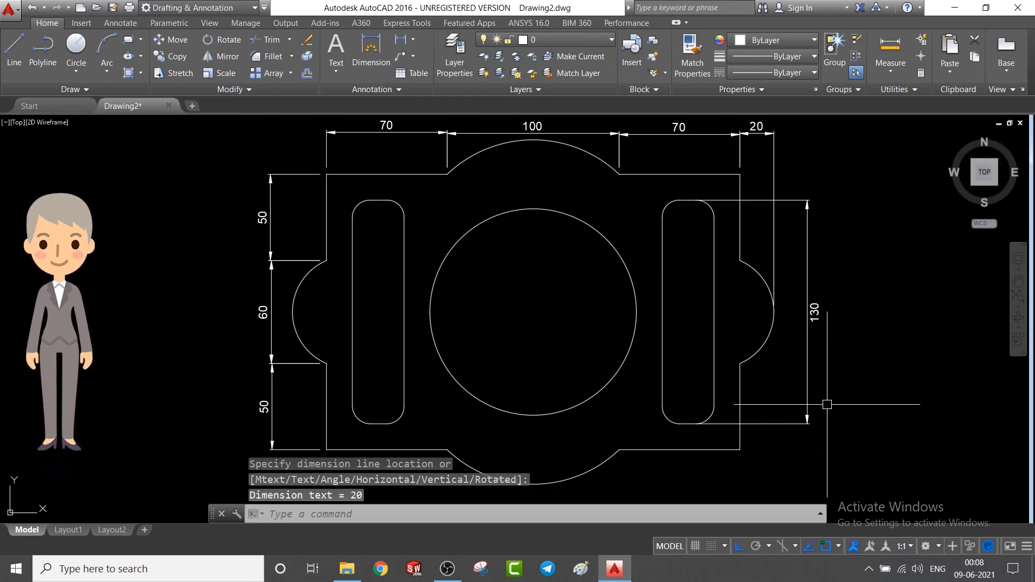
pyautogui.press('Return')
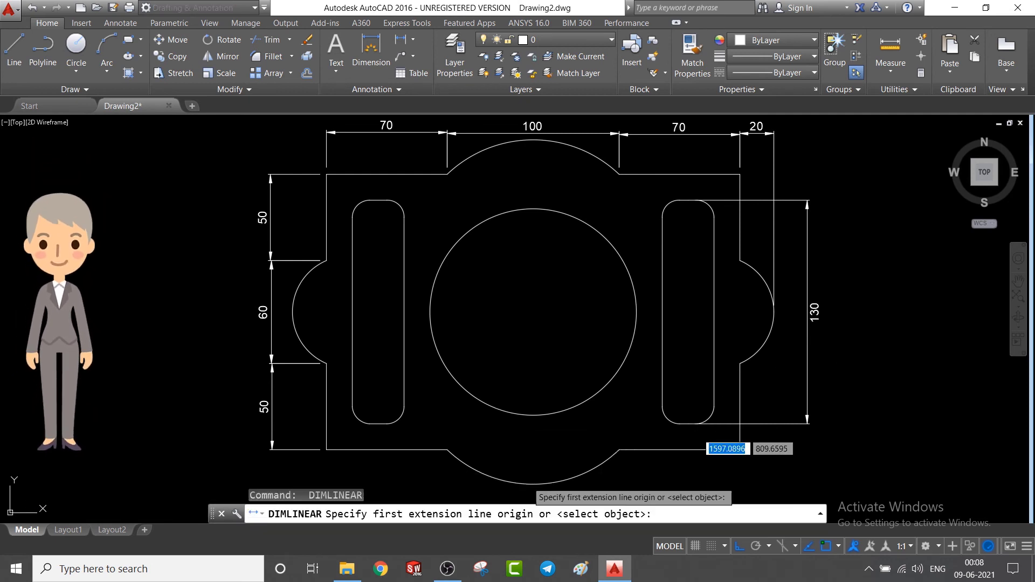
pyautogui.click(533, 484)
pyautogui.click(740, 449)
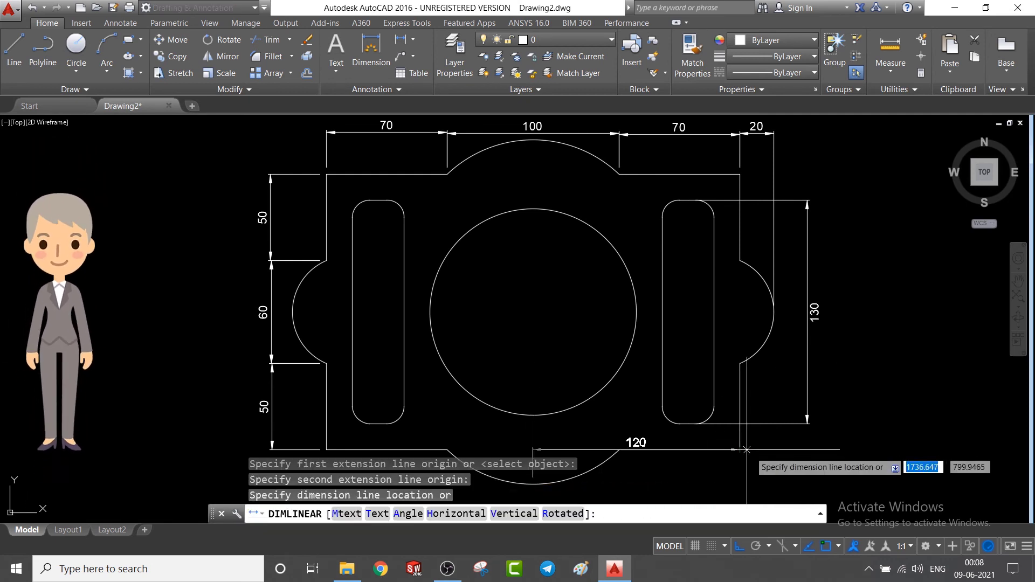
pyautogui.click(802, 460)
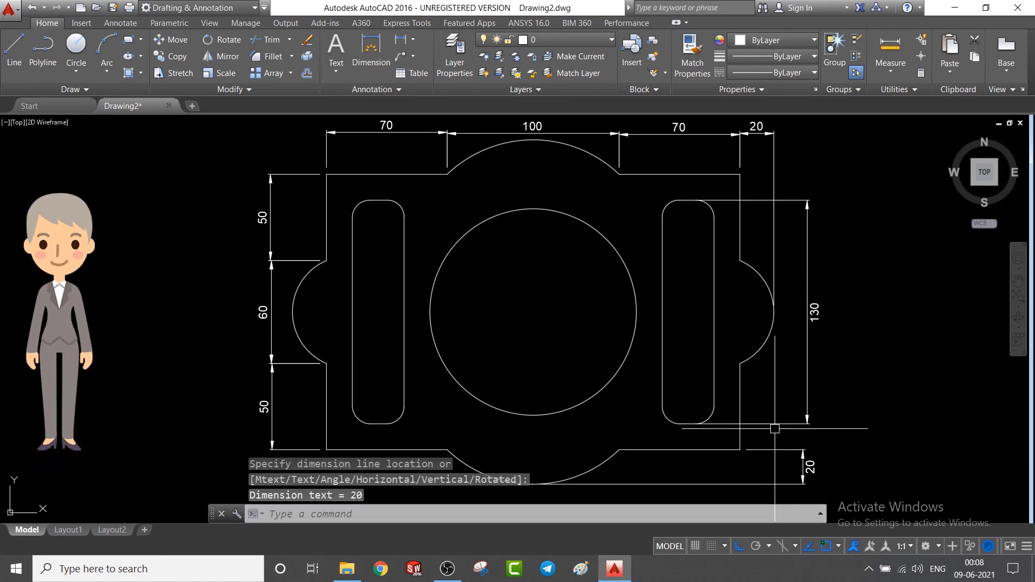
# Add a horizontal linear dimension for the gap between the outline's upper-left edge and the left inner rectangle
pyautogui.click(353, 228)
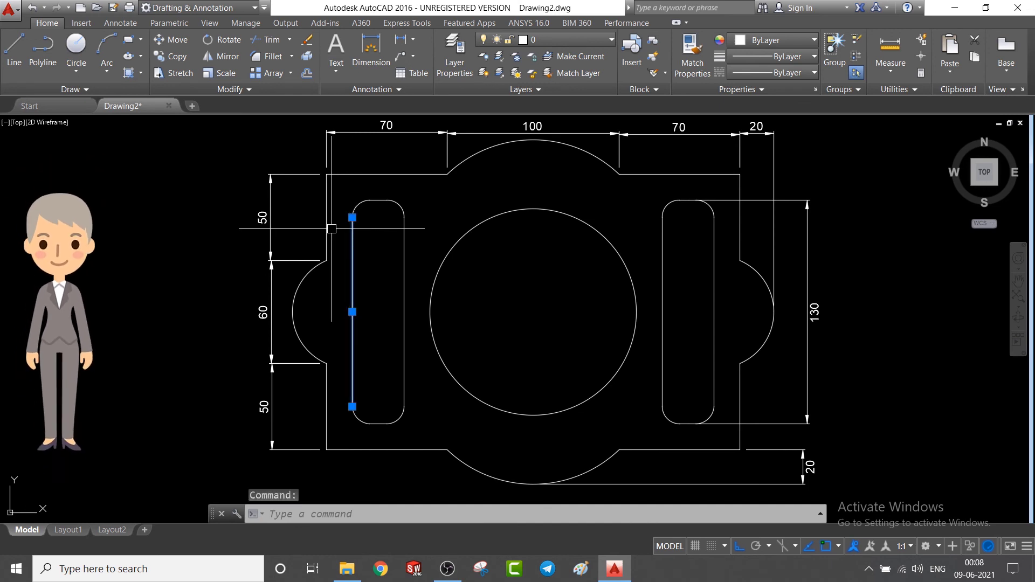
pyautogui.press('Escape')
pyautogui.press('Return')
pyautogui.click(353, 227)
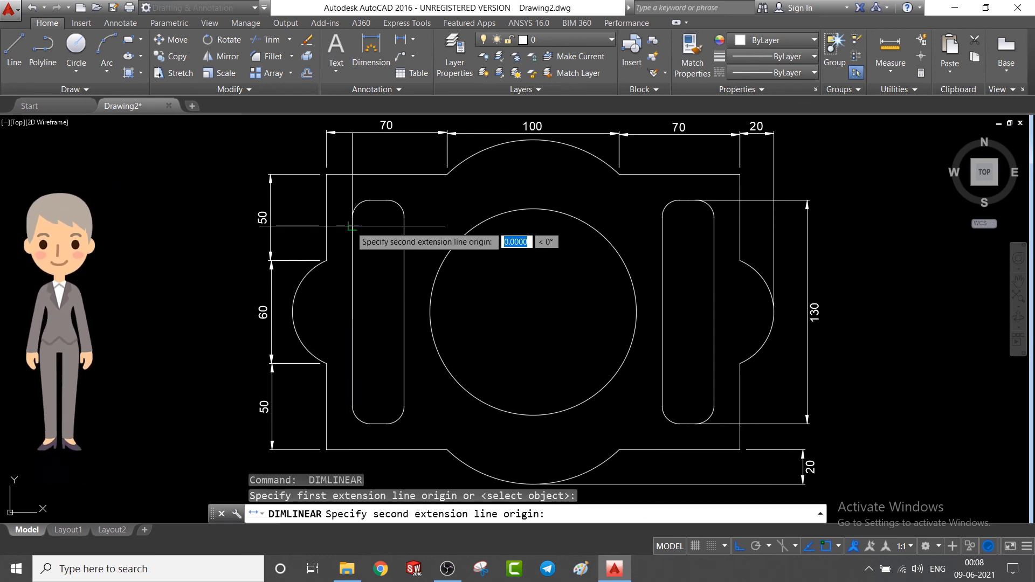
pyautogui.click(326, 228)
pyautogui.click(338, 221)
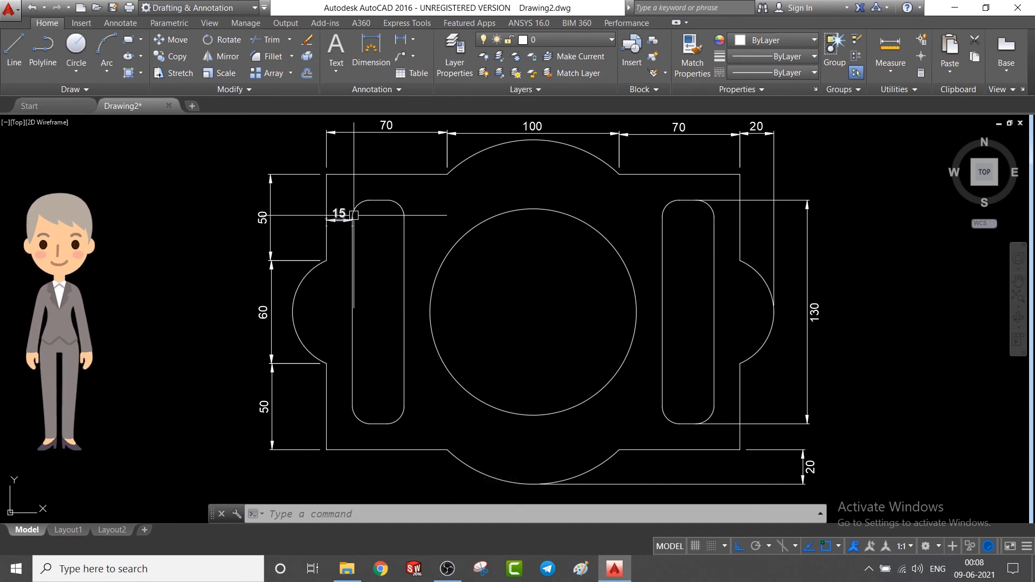
# Add a horizontal linear dimension for the left inner rectangle's width, placed just above the rectangle
pyautogui.press('Return')
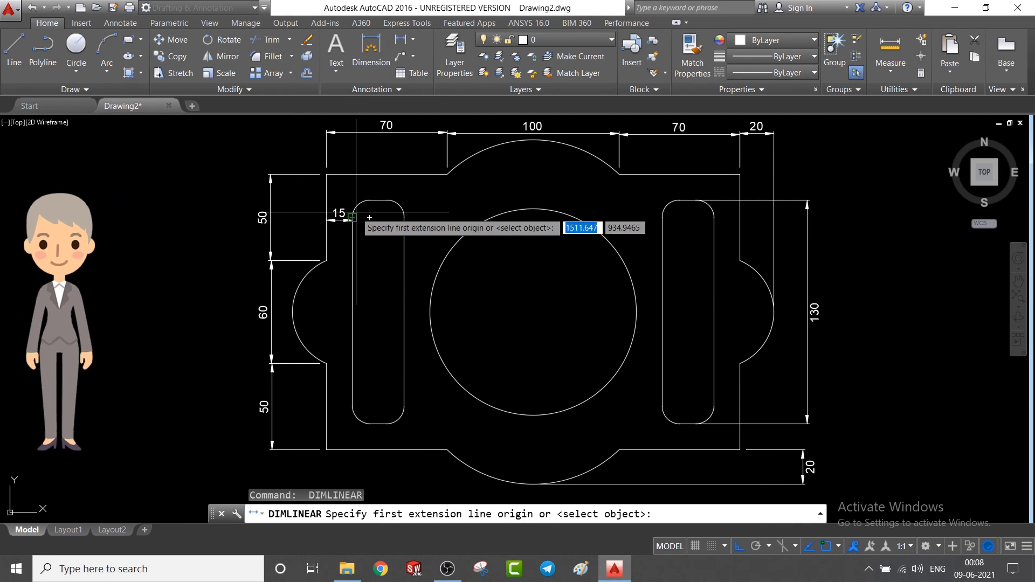
pyautogui.click(352, 217)
pyautogui.click(404, 217)
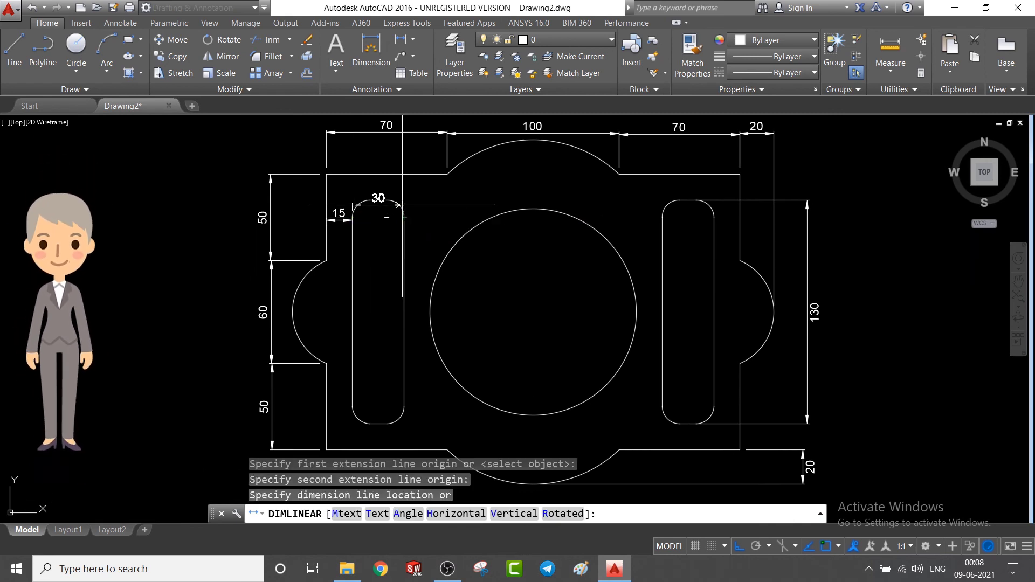
pyautogui.click(405, 192)
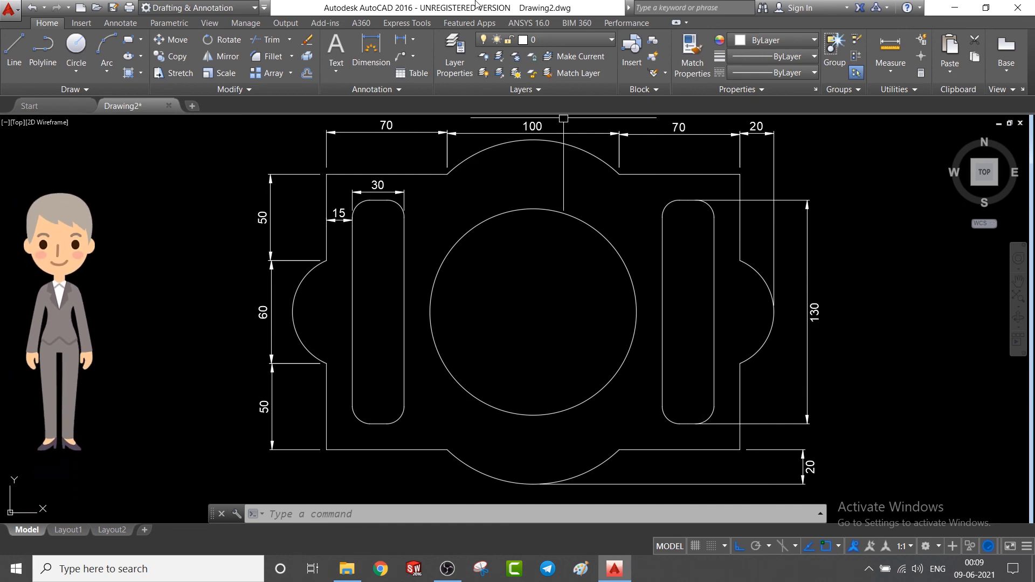
# Add radius dimensions to the left inner rectangle's lower-right fillet, with text outside it, and to the central circle, with text inside it
pyautogui.click(413, 40)
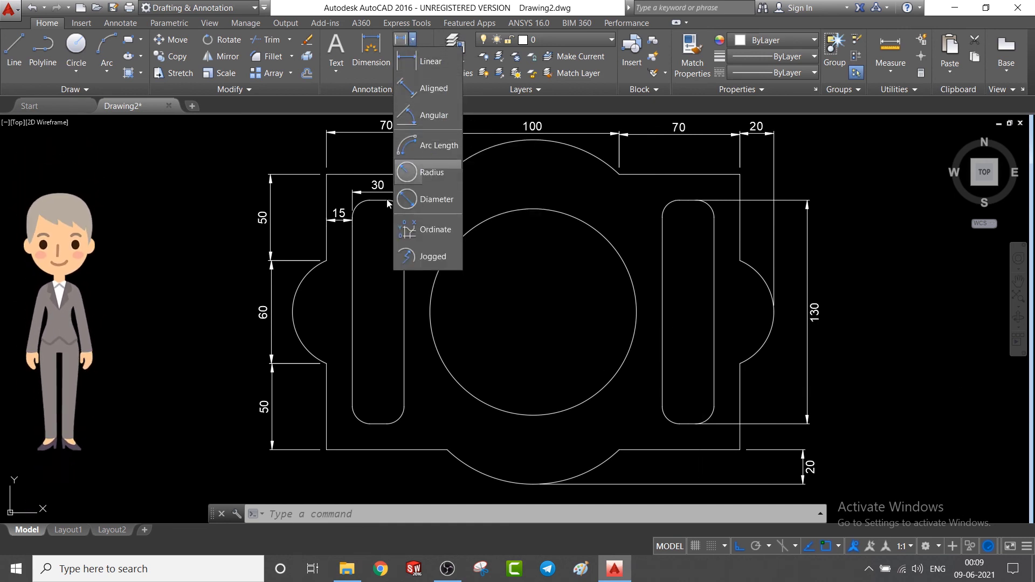
pyautogui.click(431, 171)
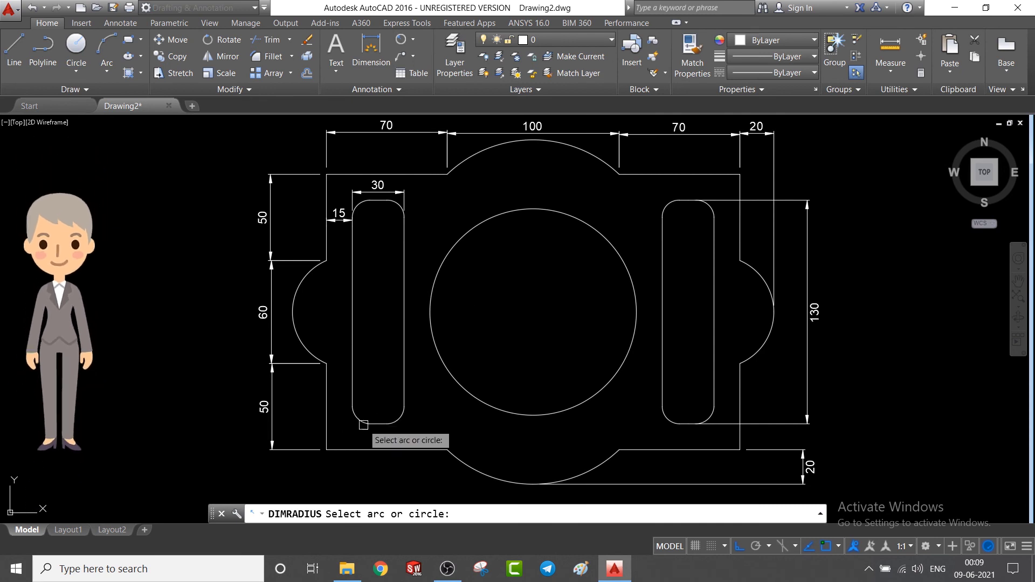
pyautogui.click(403, 421)
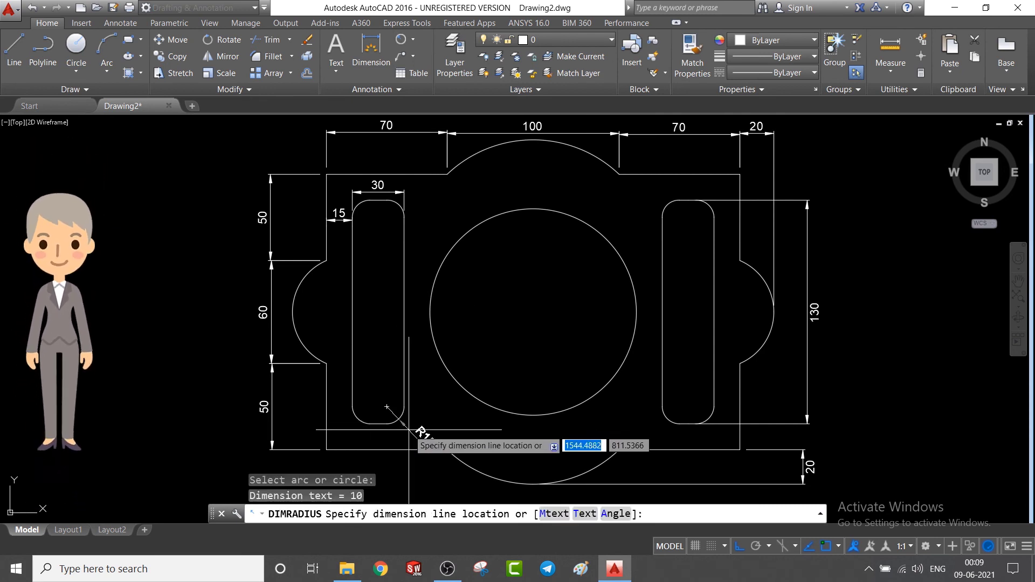
pyautogui.click(426, 441)
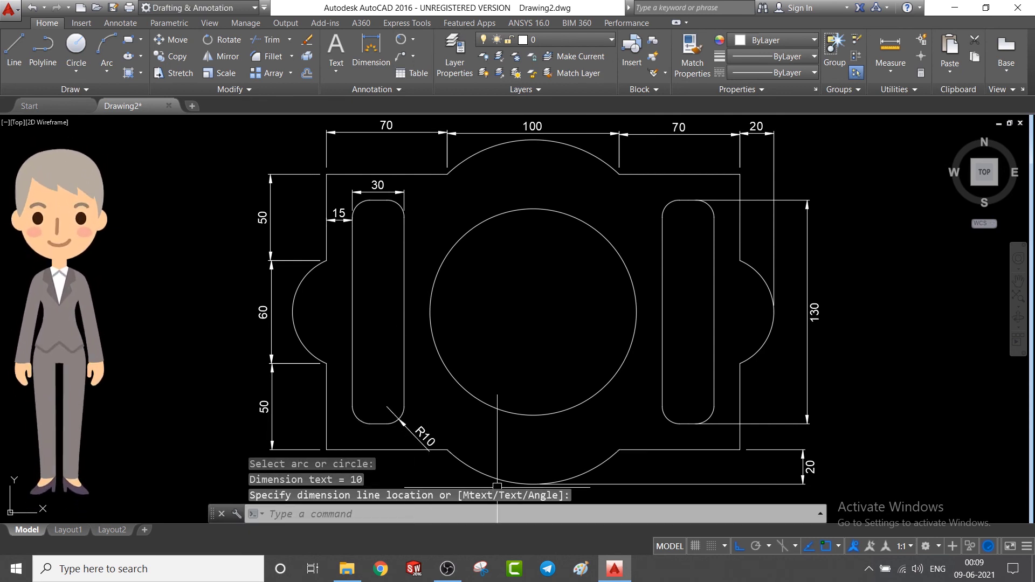
pyautogui.press('Return')
pyautogui.click(605, 389)
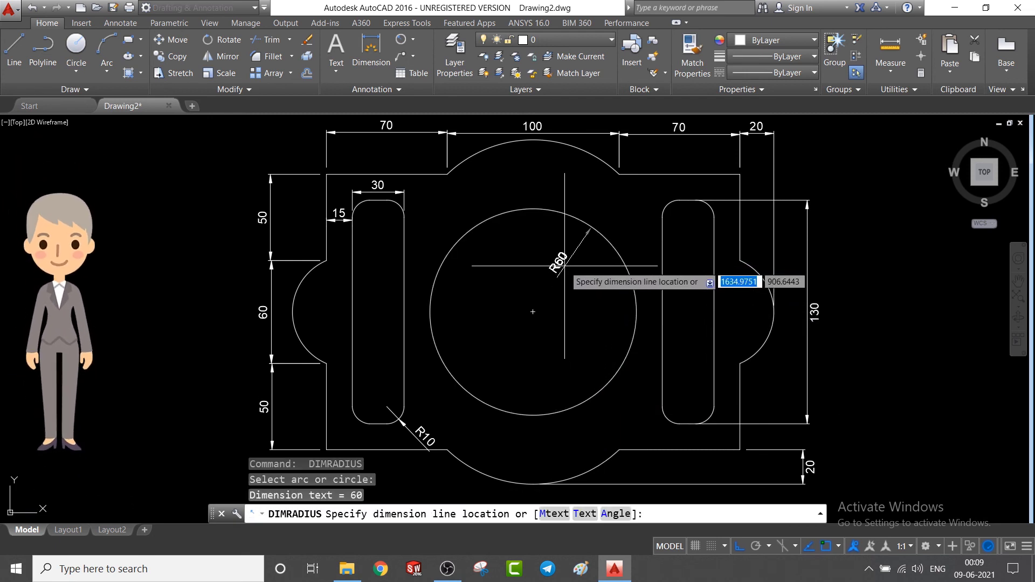
pyautogui.click(576, 269)
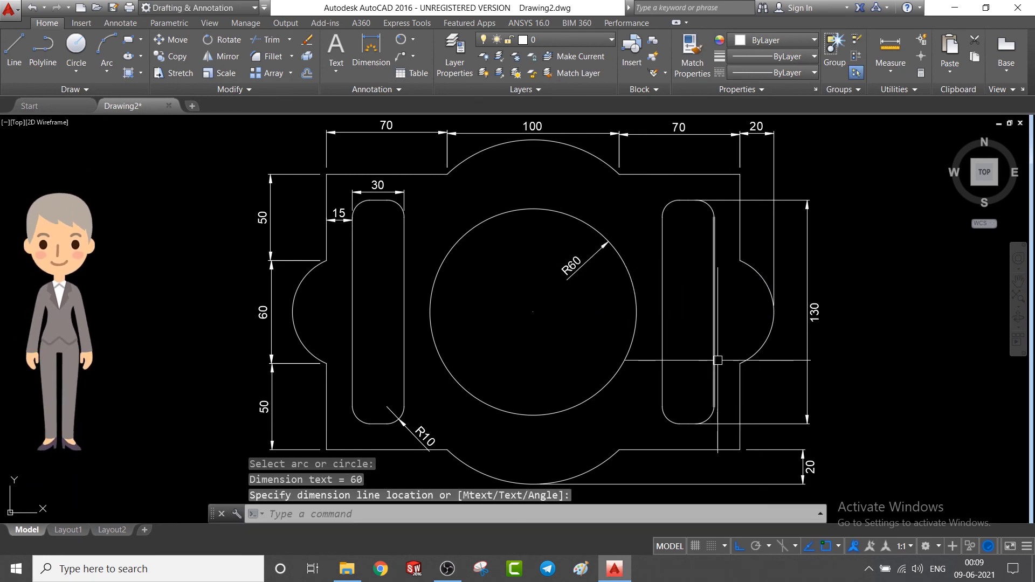